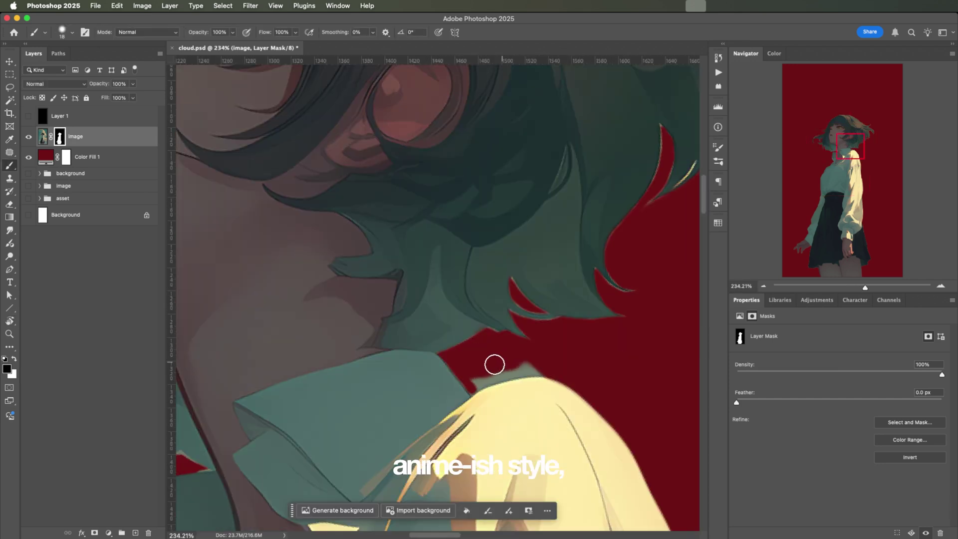
Step: Paint the Group 1 mask around the front arm's shoulder, sleeve and fingers
left_click_drag(425, 273, 437, 239)
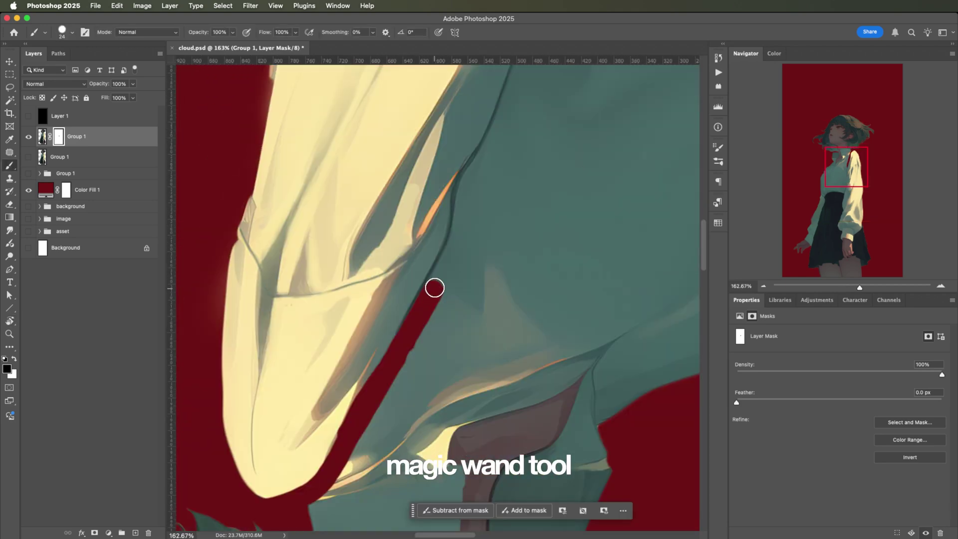
left_click_drag(433, 284, 444, 268)
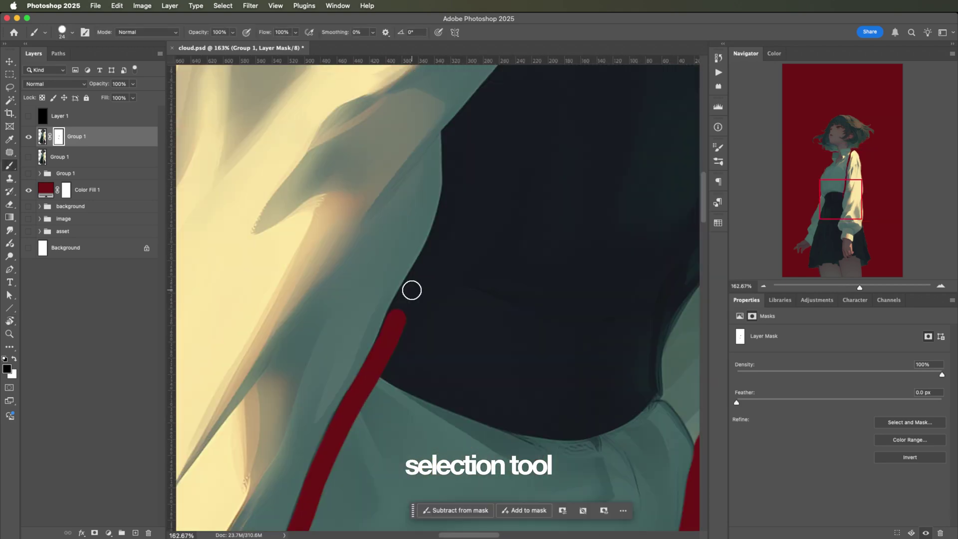
left_click_drag(410, 288, 439, 231)
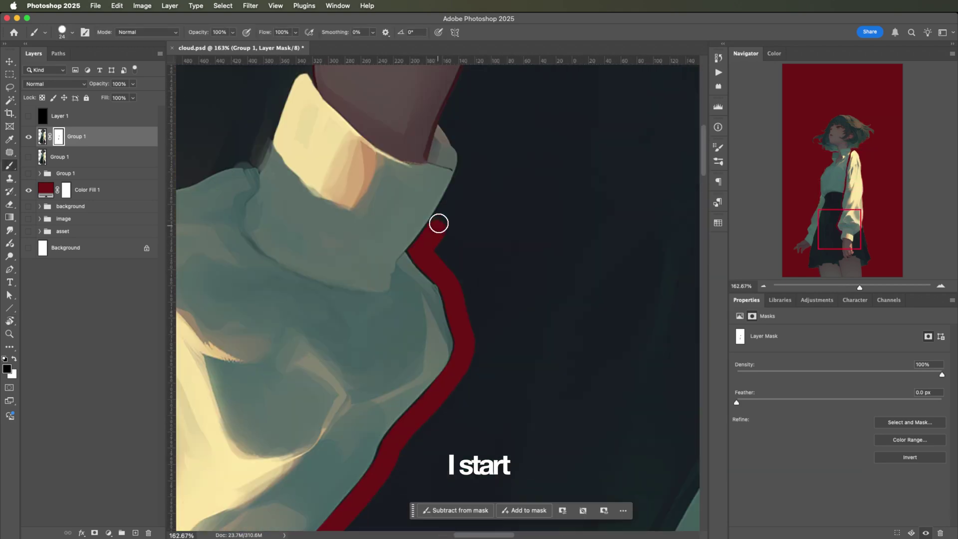
left_click_drag(471, 172, 466, 201)
mouse_move(465, 201)
left_mouse_down()
mouse_move(415, 220)
mouse_move(414, 254)
left_mouse_up()
left_click_drag(415, 254, 412, 279)
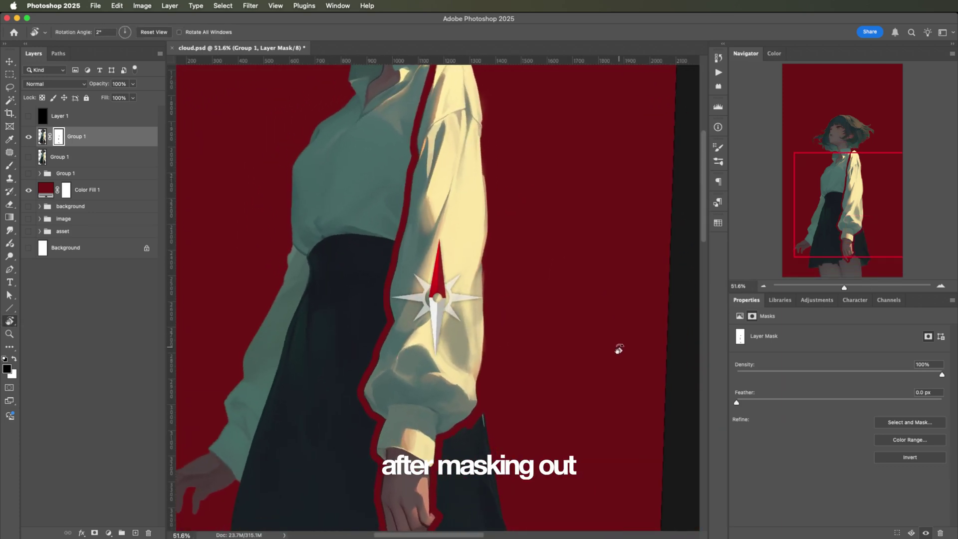
left_click_drag(620, 349, 596, 329)
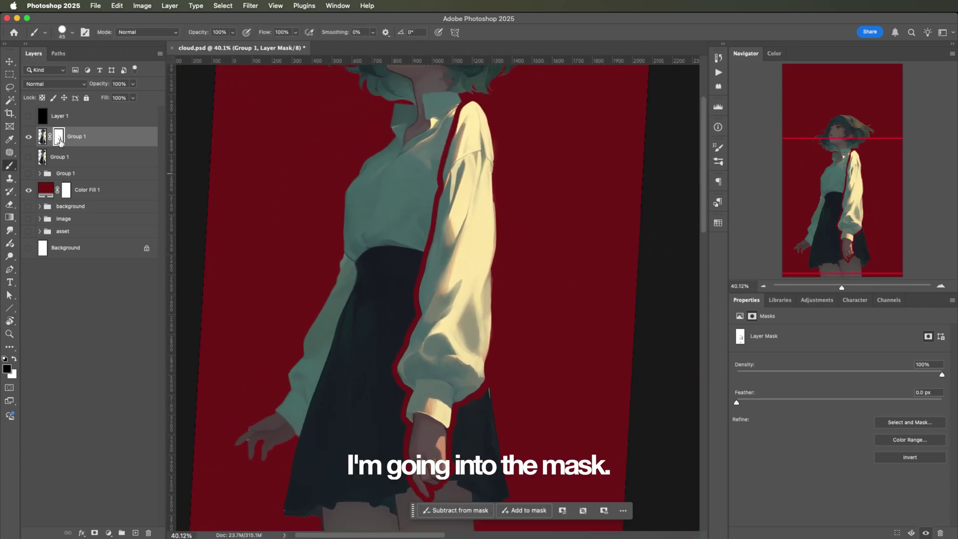
Step: In mask view, Magic Wand the arm shape, expand it, invert, and fill the surroundings black
left_click(59, 137, "alt")
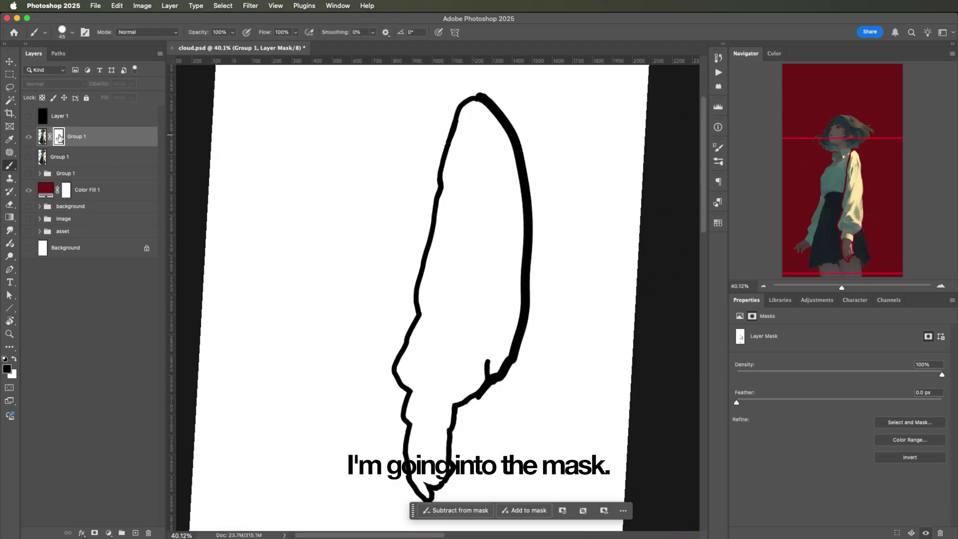
left_click(10, 100)
left_click(474, 203)
left_click(223, 6)
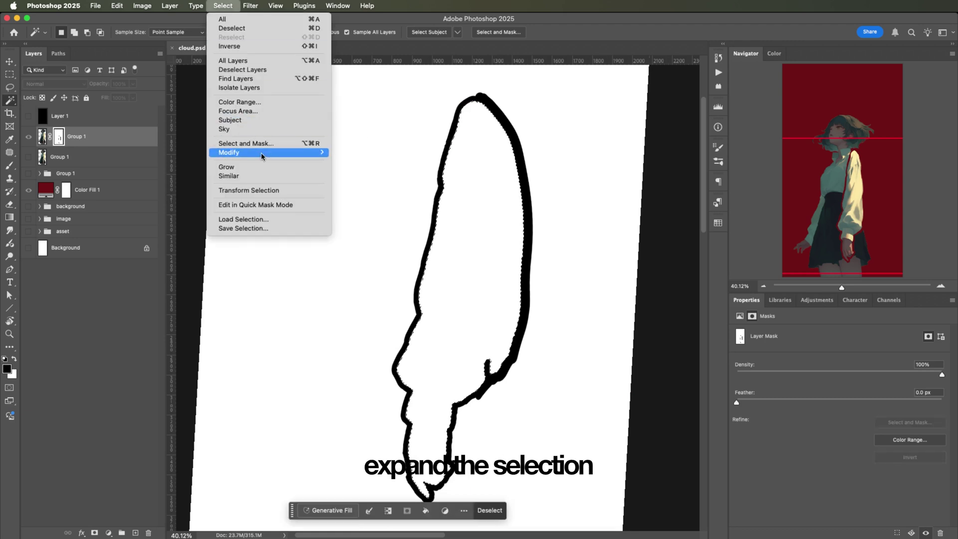
mouse_move(261, 152)
left_click(369, 170)
left_click(657, 505)
key("super+shift+i")
key("alt+BackSpace")
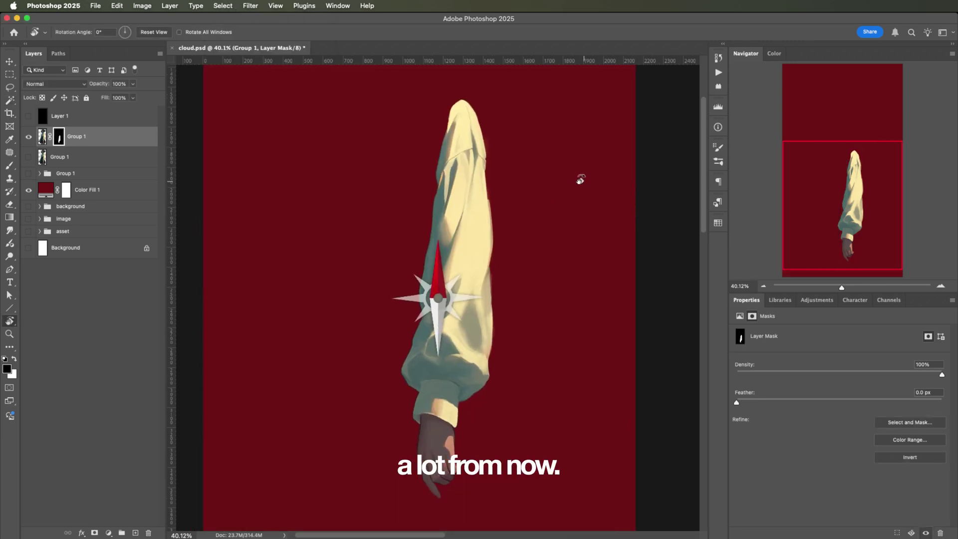
Step: Mask the hand and a band across the wrist away from the sleeve
scroll(434, 336, "up", 5)
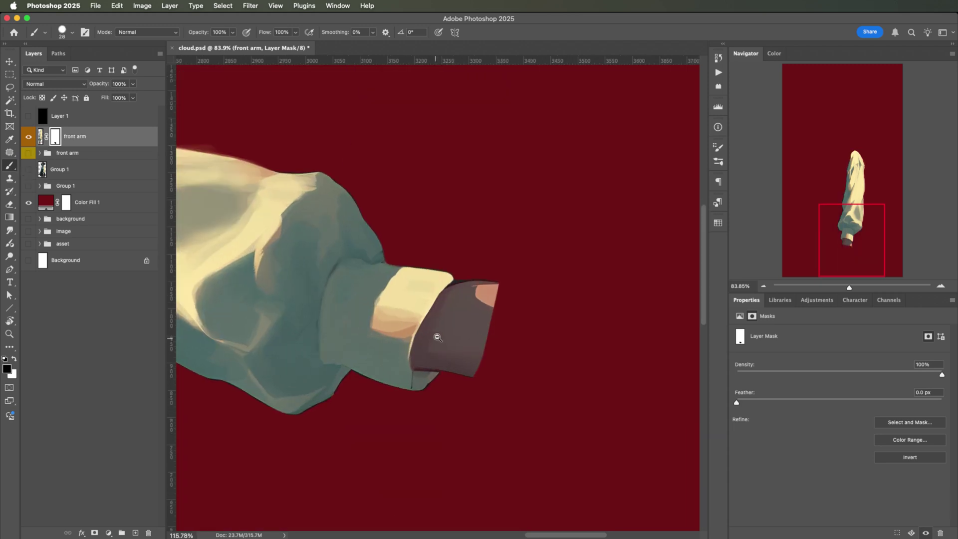
left_click_drag(419, 352, 418, 367)
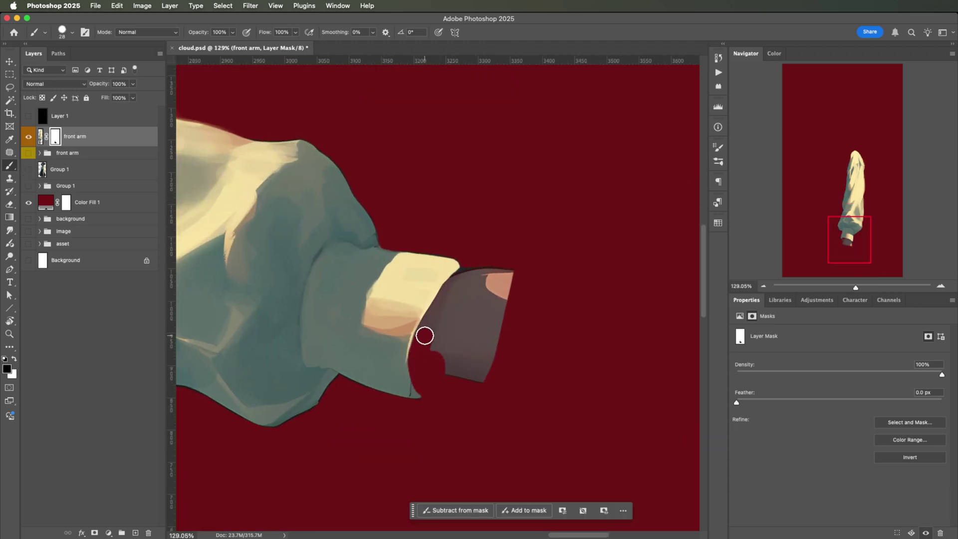
mouse_move(435, 316)
left_mouse_down()
mouse_move(468, 342)
mouse_move(474, 327)
left_mouse_up()
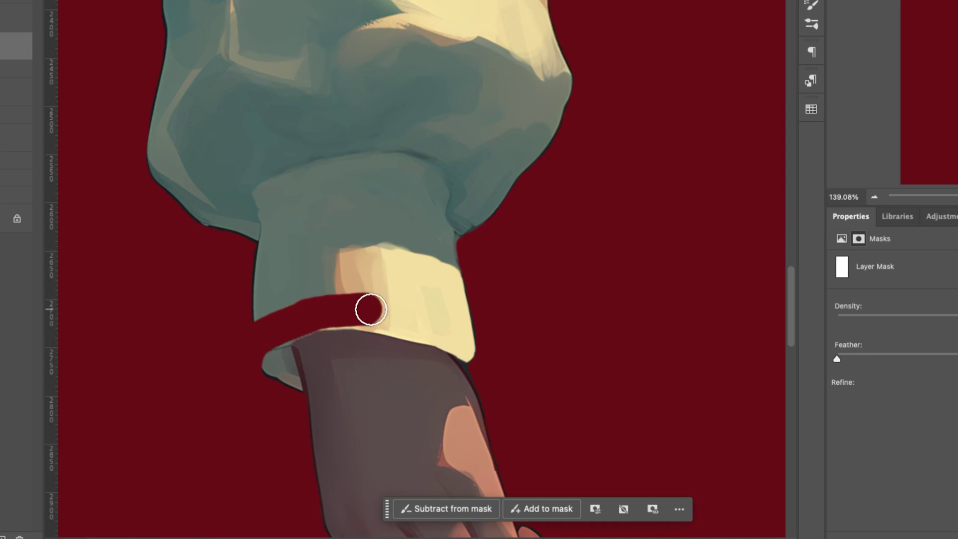
left_click_drag(448, 334, 349, 351)
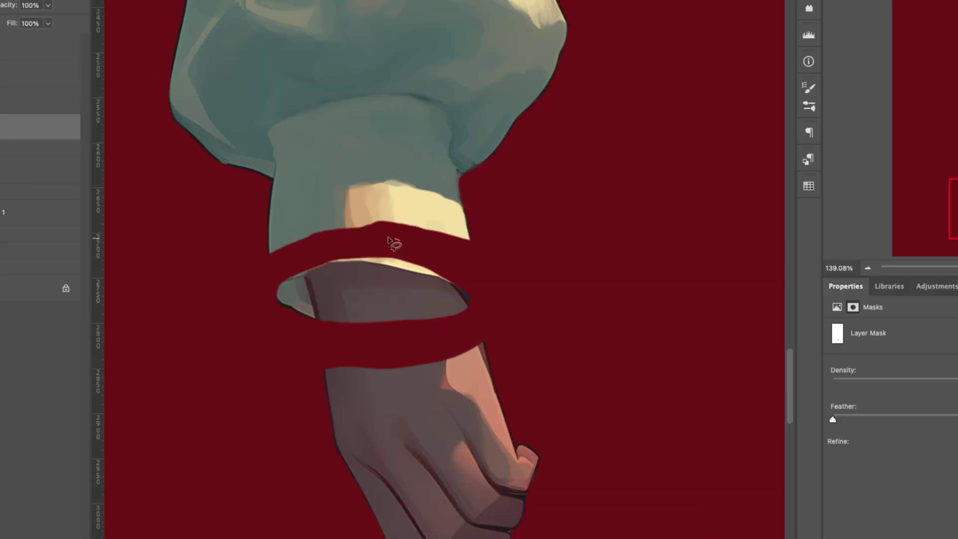
Step: Copy the cuff onto its own layer, shade it, and Generative Fill the gap above the hand
left_click_drag(498, 285, 429, 238)
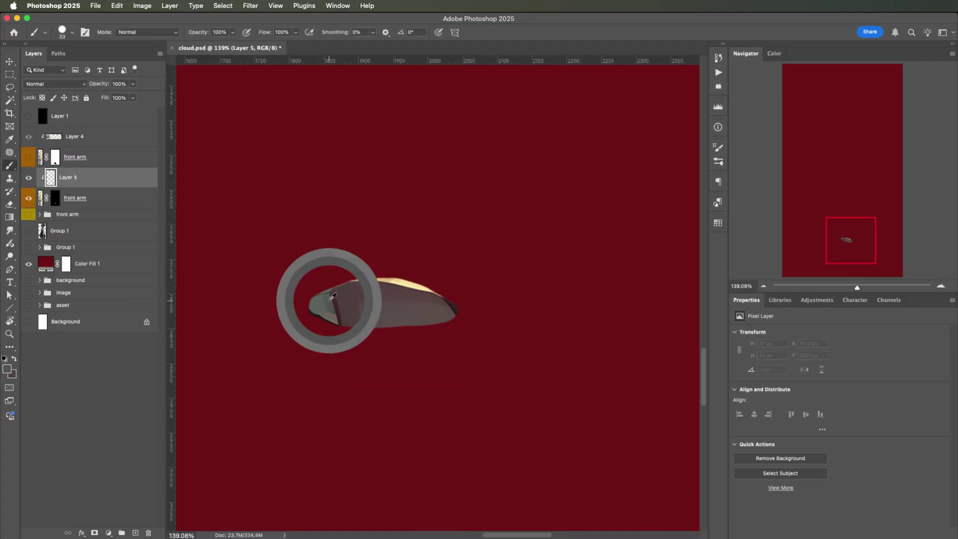
key("bracketleft")
key("bracketleft")
key("bracketleft")
mouse_move(340, 301)
left_mouse_down()
mouse_move(366, 330)
mouse_move(375, 282)
left_mouse_up()
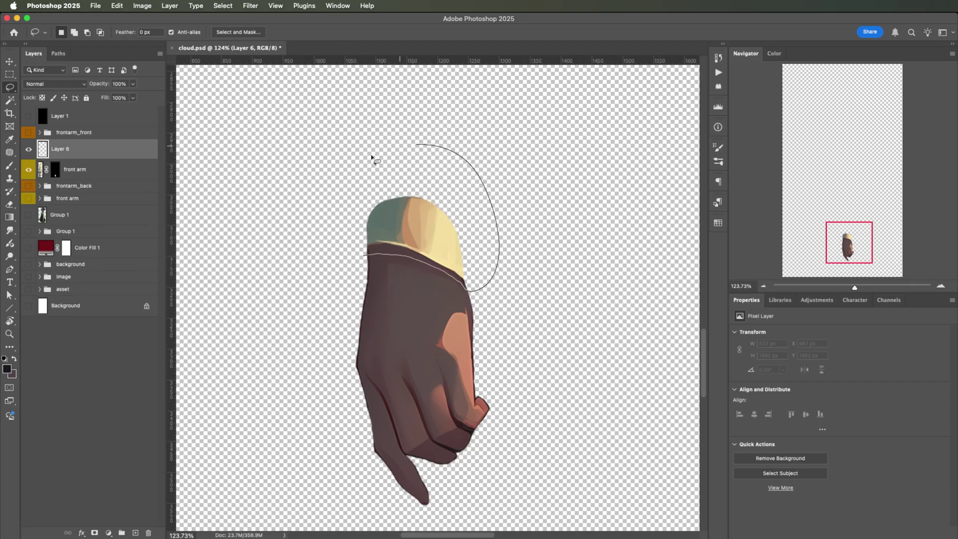
left_click_drag(372, 159, 365, 252)
left_click(513, 511)
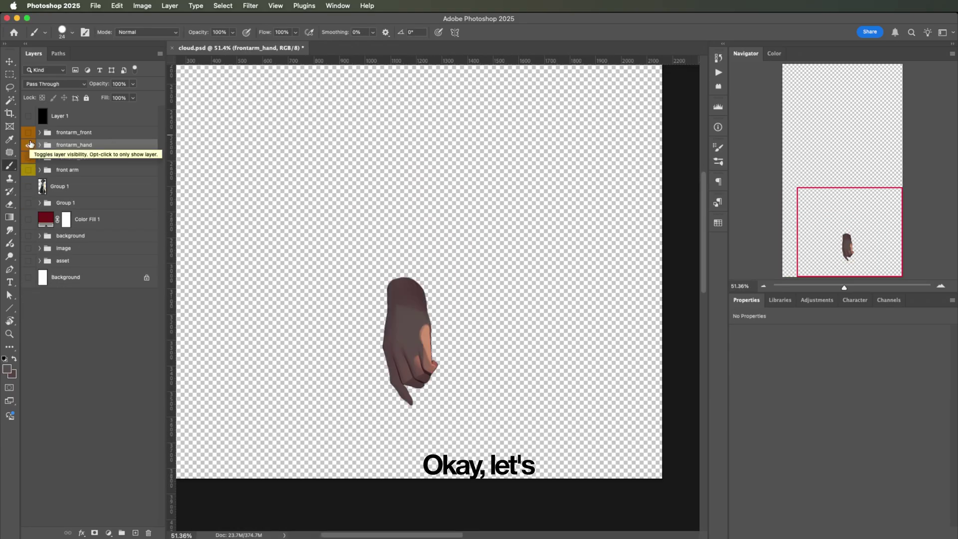
Step: Show the sleeve layers and shift the front arm to the right with Free Transform
left_click_drag(28, 132, 31, 159)
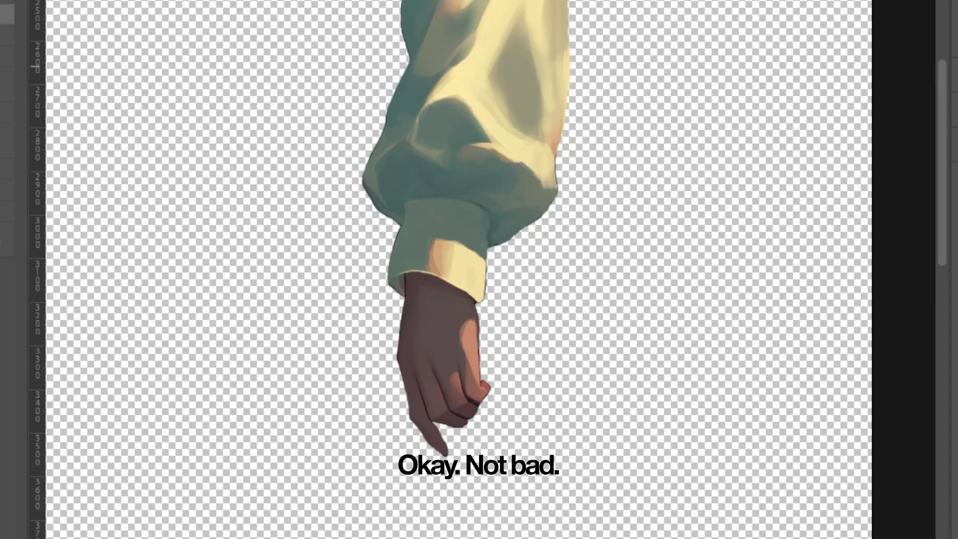
key("ctrl+t")
left_click_drag(494, 273, 555, 266)
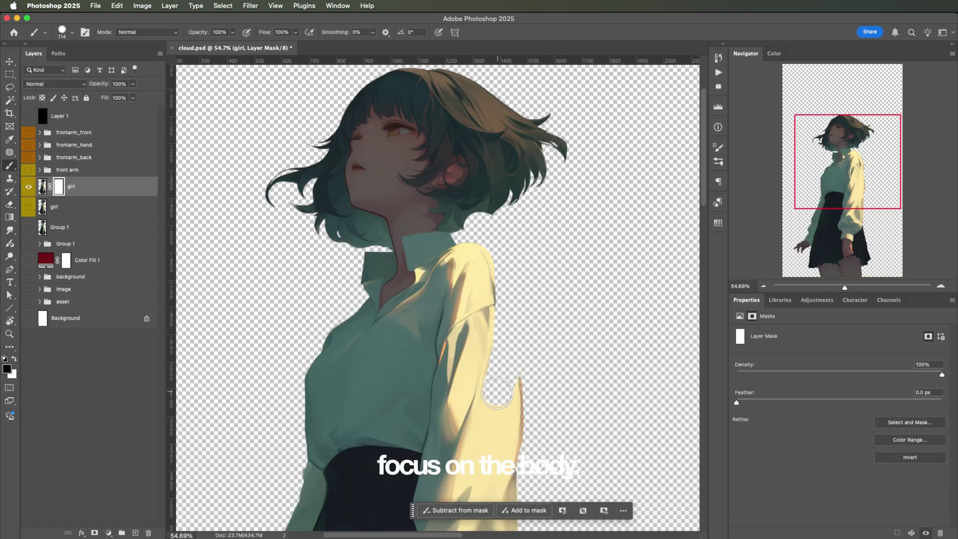
Step: Paint the girl layer mask to cover the red gap beside her back and around the arm
left_click_drag(496, 393, 490, 461)
scroll(494, 349, "down", 5)
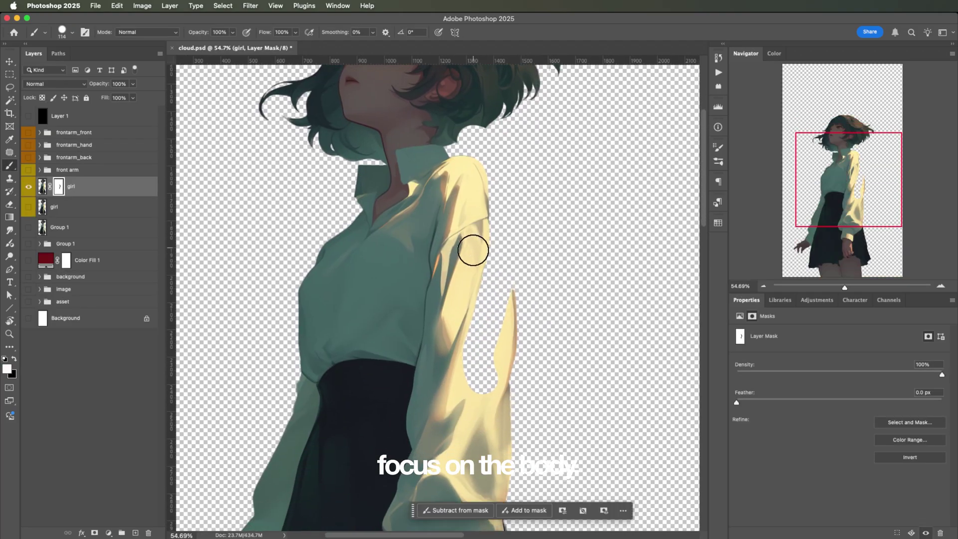
key("x")
left_click_drag(473, 299, 472, 341)
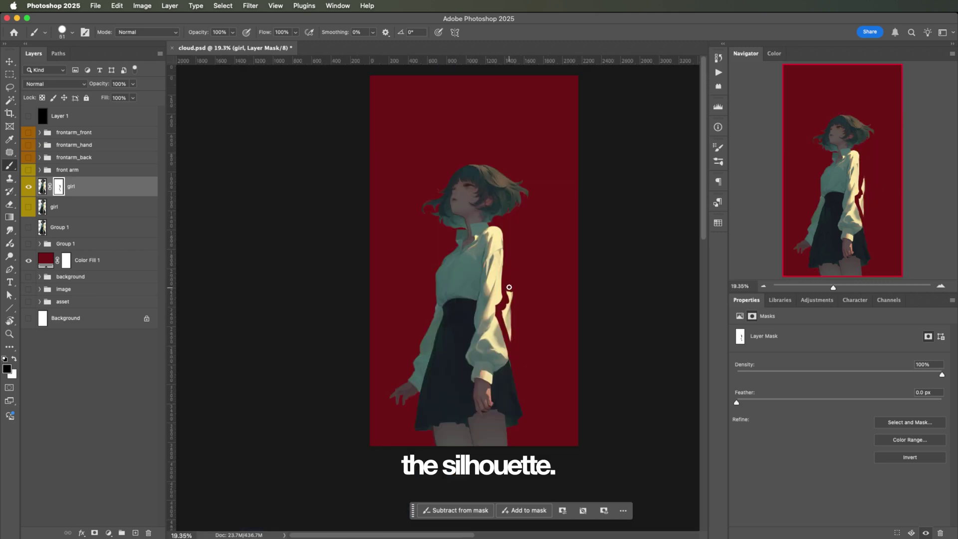
key("bracketright")
key("bracketright")
key("bracketright")
key("bracketright")
key("bracketright")
left_click_drag(513, 310, 515, 344)
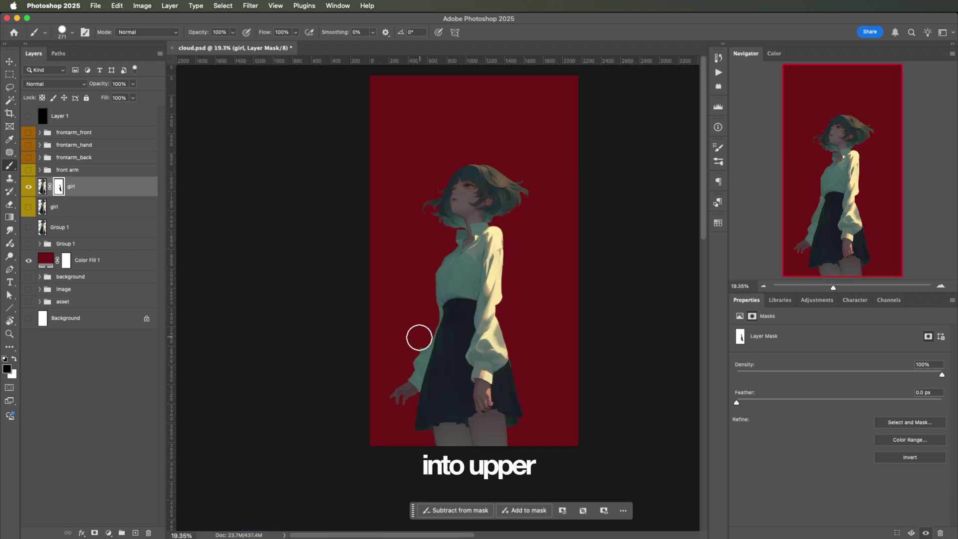
mouse_move(418, 340)
left_mouse_down()
mouse_move(363, 360)
mouse_move(450, 258)
mouse_move(483, 327)
mouse_move(484, 393)
left_mouse_up()
scroll(453, 365, "up", 5)
key("bracketleft")
key("bracketleft")
key("bracketleft")
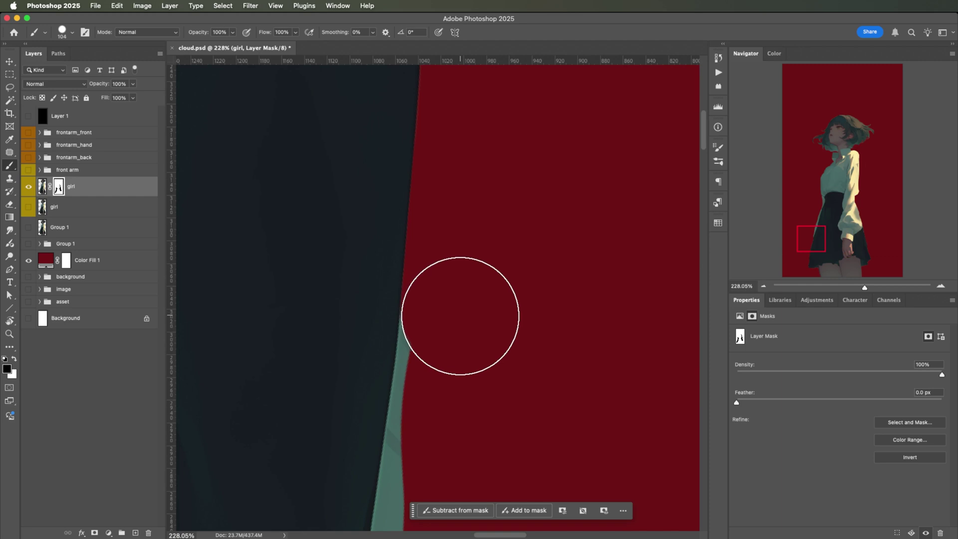
scroll(503, 259, "down", 5)
scroll(464, 363, "up", 3)
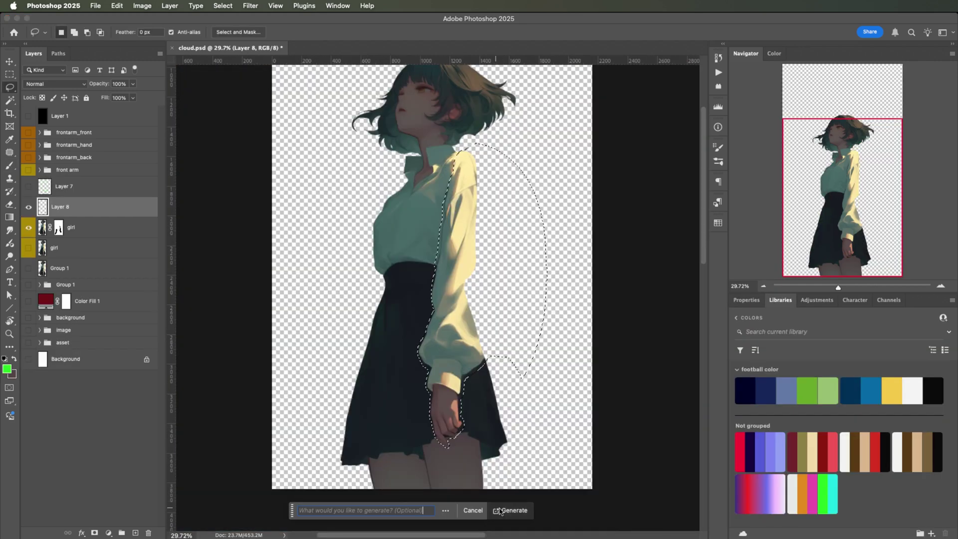
Step: Generative Fill the torso behind the arm and the waist, then rotate frontarm_front about 23 degrees
left_click(509, 510)
mouse_move(409, 211)
left_mouse_down()
mouse_move(425, 248)
mouse_move(448, 172)
mouse_move(419, 234)
left_mouse_up()
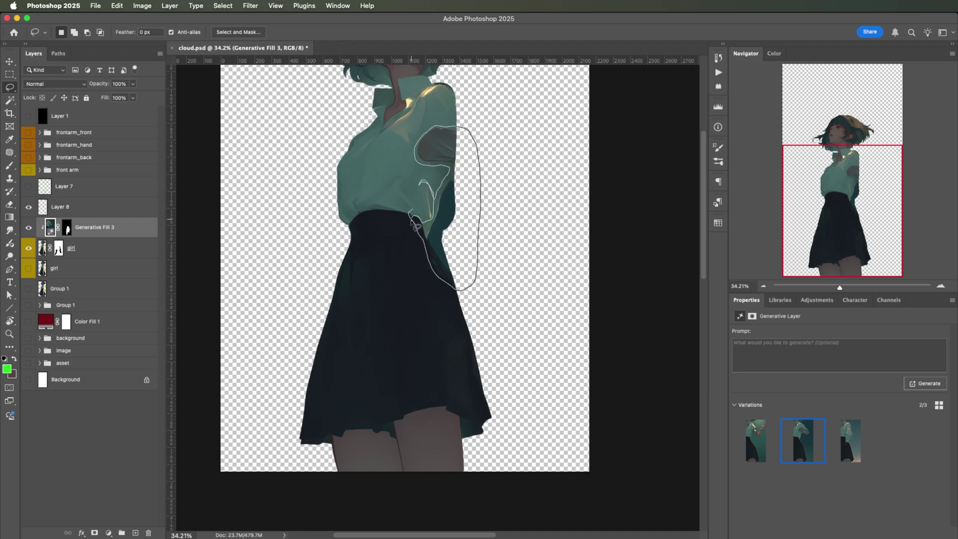
scroll(419, 234, "up", 3)
left_click(514, 508)
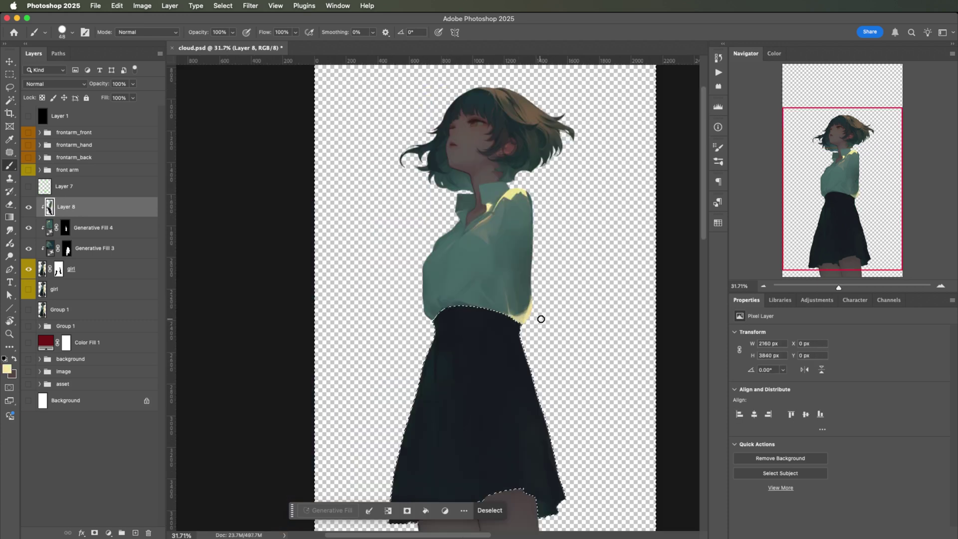
scroll(542, 318, "up", 2)
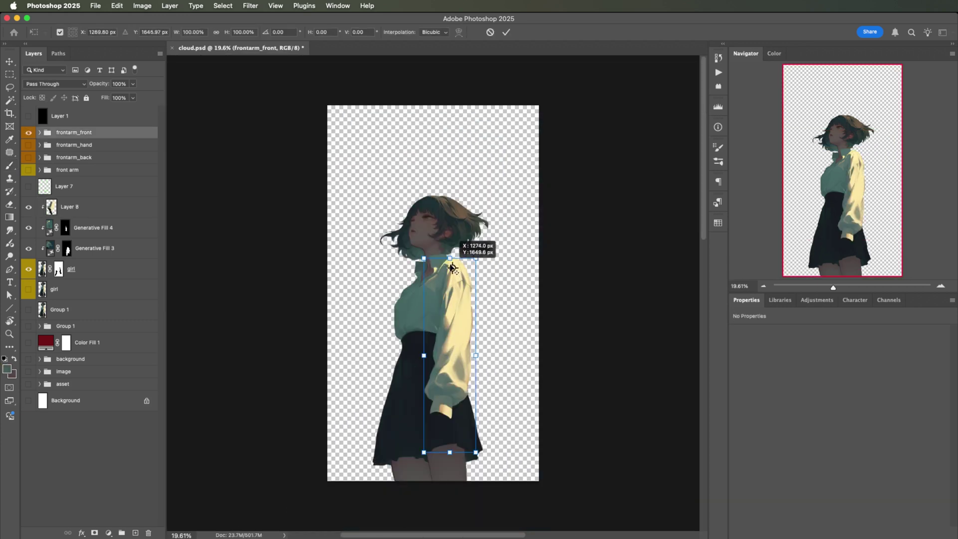
left_click_drag(531, 274, 521, 305)
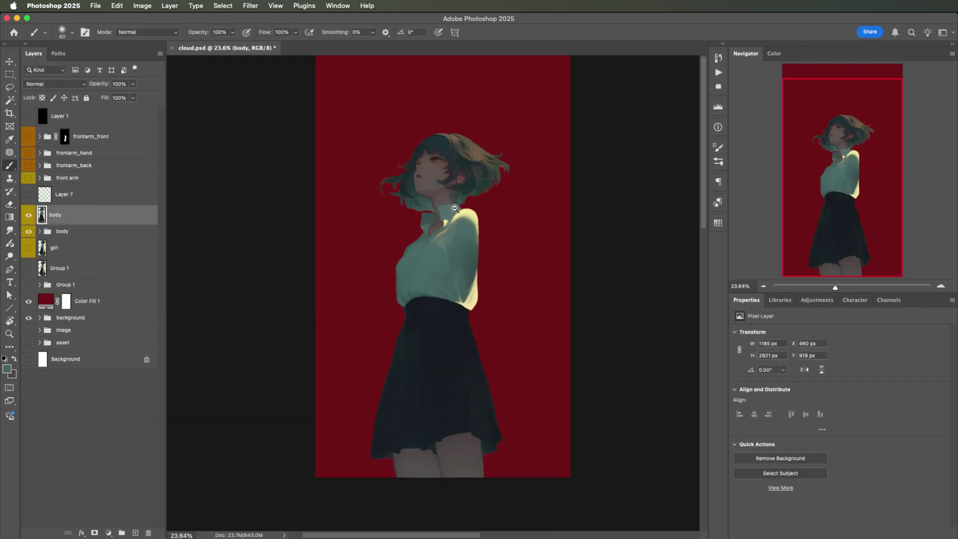
Step: Outline the collar and shirt front in green, hatch the shirt, and hatch the left arm in cyan
scroll(497, 203, "up", 3)
left_click_drag(496, 209, 491, 276)
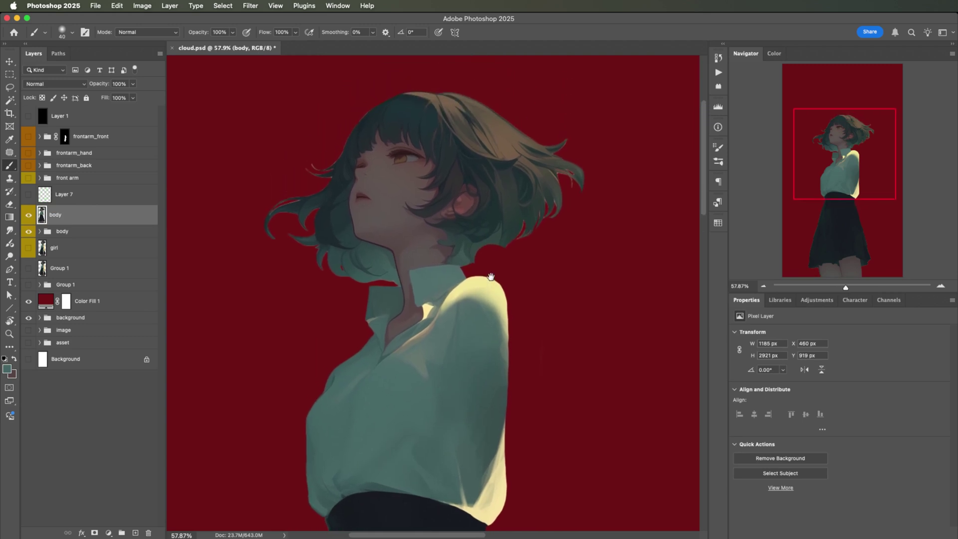
left_click_drag(319, 330, 382, 303)
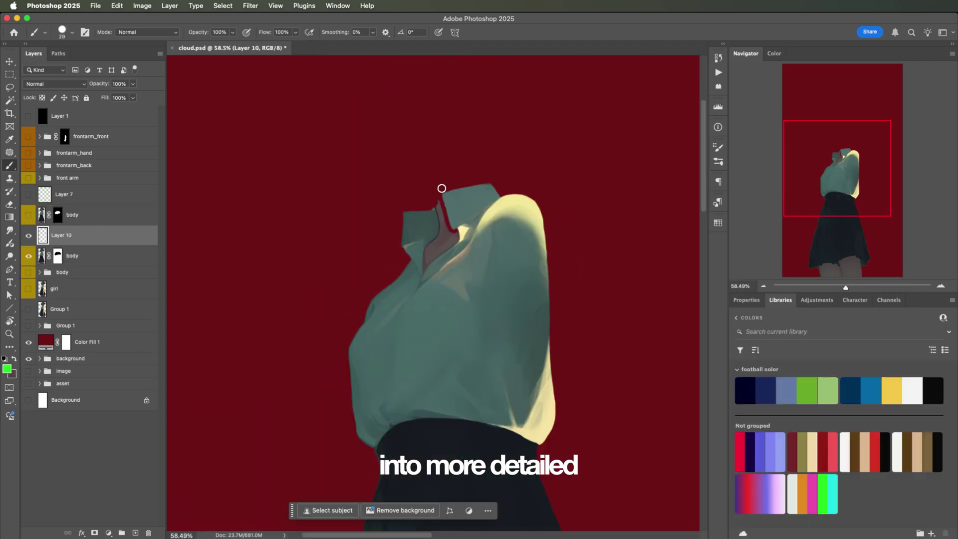
left_click_drag(441, 189, 452, 223)
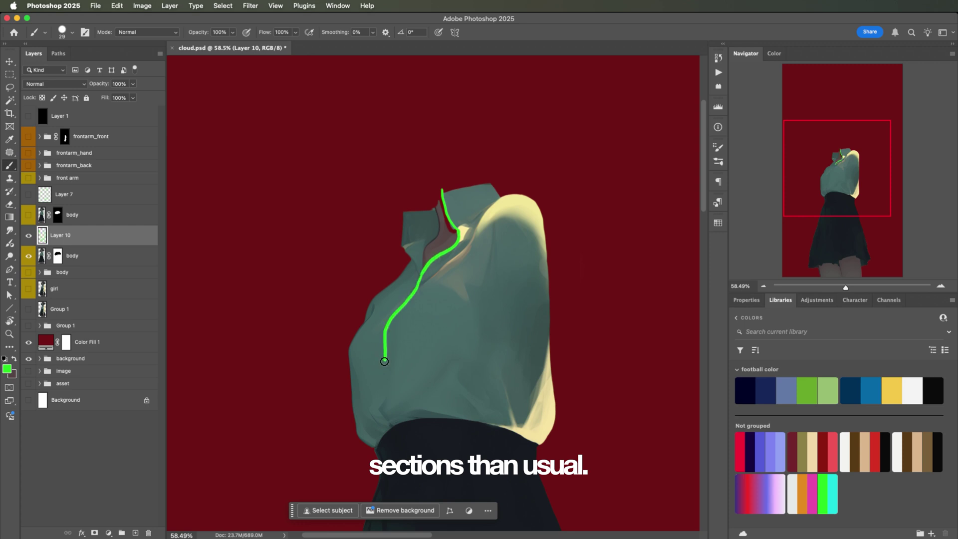
left_click_drag(384, 363, 379, 385)
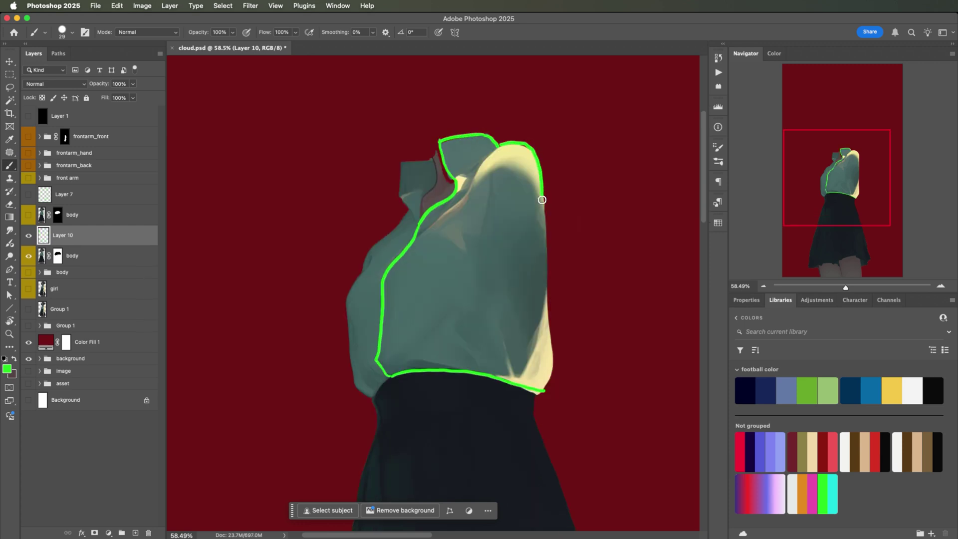
mouse_move(551, 363)
left_mouse_down()
mouse_move(500, 256)
mouse_move(434, 181)
left_mouse_up()
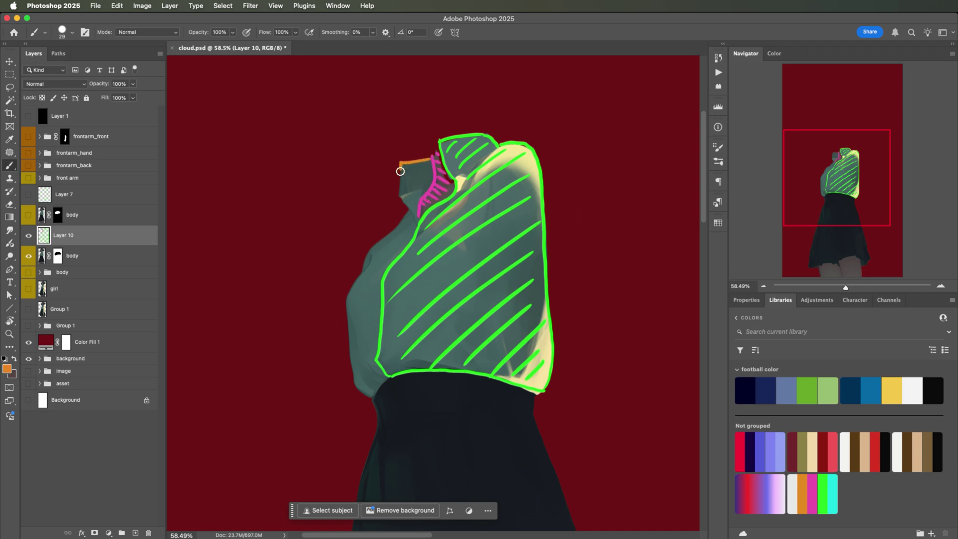
left_click_drag(376, 254, 369, 377)
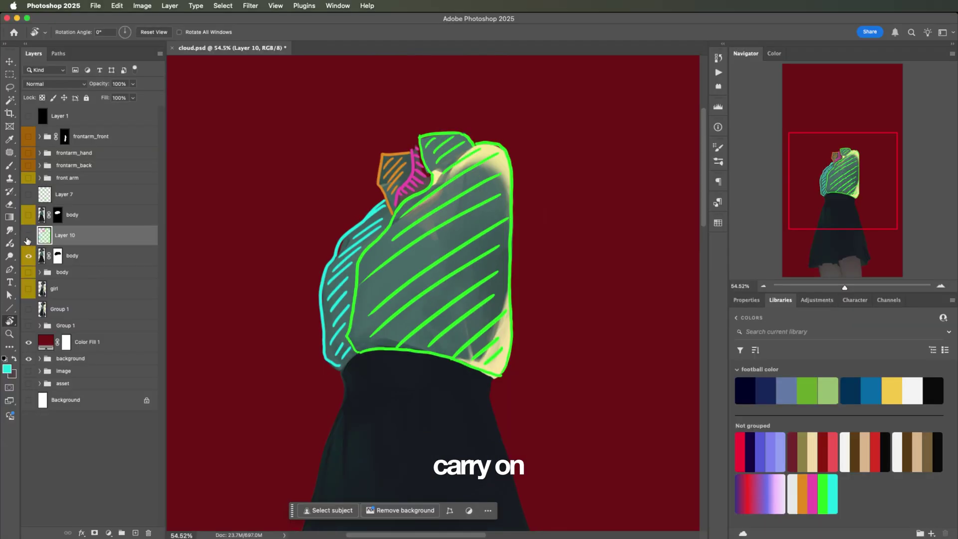
Step: Hide the sketch layer and refine the body layer mask, checking it in mask-only view
left_click(28, 235)
left_click(72, 255)
scroll(399, 299, "up", 3)
key("r")
left_click_drag(399, 299, 357, 248)
key("b")
scroll(357, 248, "up", 5)
scroll(436, 310, "up", 3)
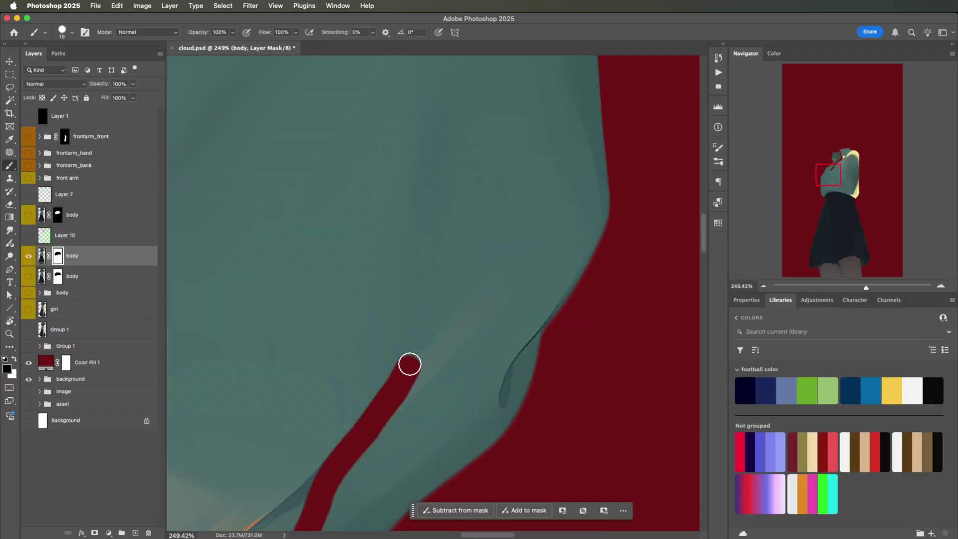
scroll(454, 248, "down", 5)
left_click(57, 256, "alt")
key("F5")
key("w")
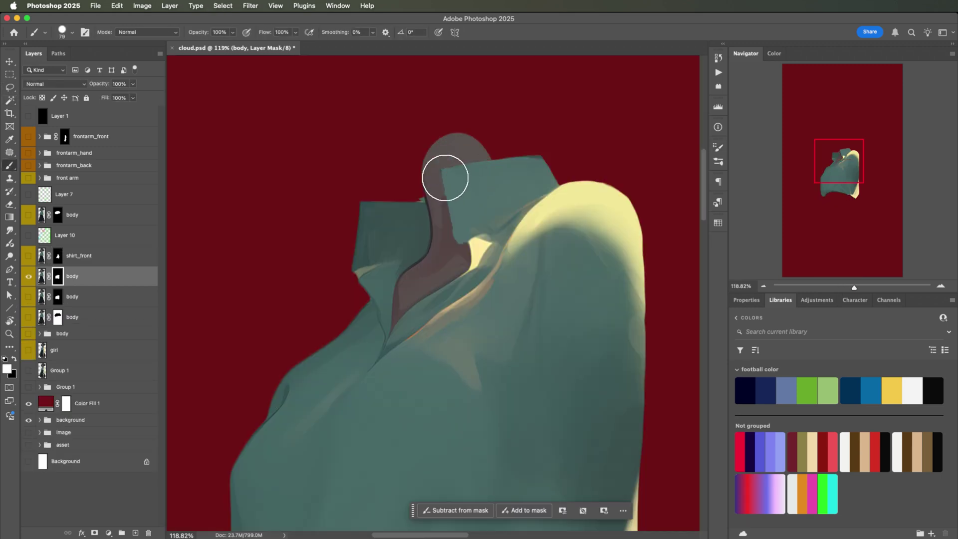
scroll(445, 177, "up", 3)
scroll(537, 203, "down", 4)
scroll(466, 363, "up", 3)
key("bracketleft")
key("bracketleft")
key("bracketleft")
key("bracketleft")
key("bracketleft")
key("bracketleft")
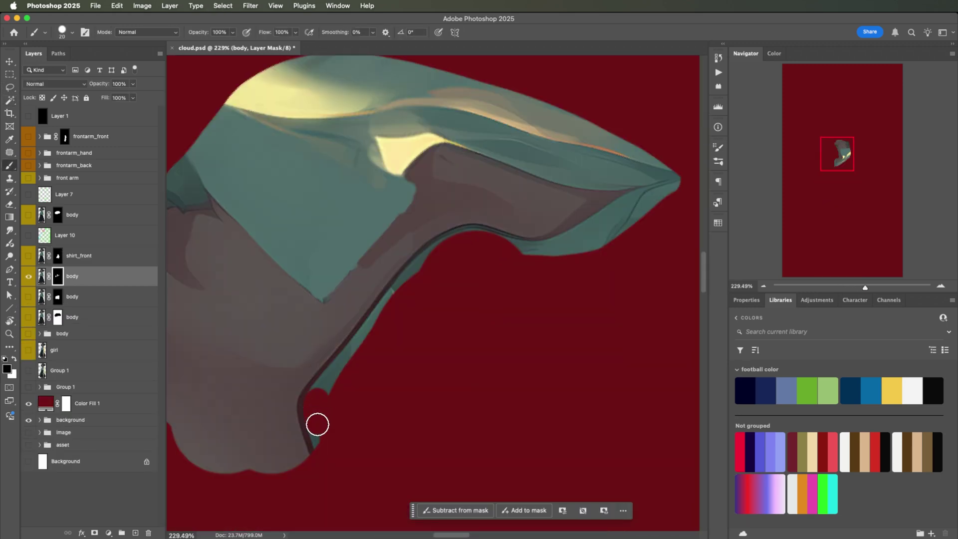
scroll(364, 284, "down", 2)
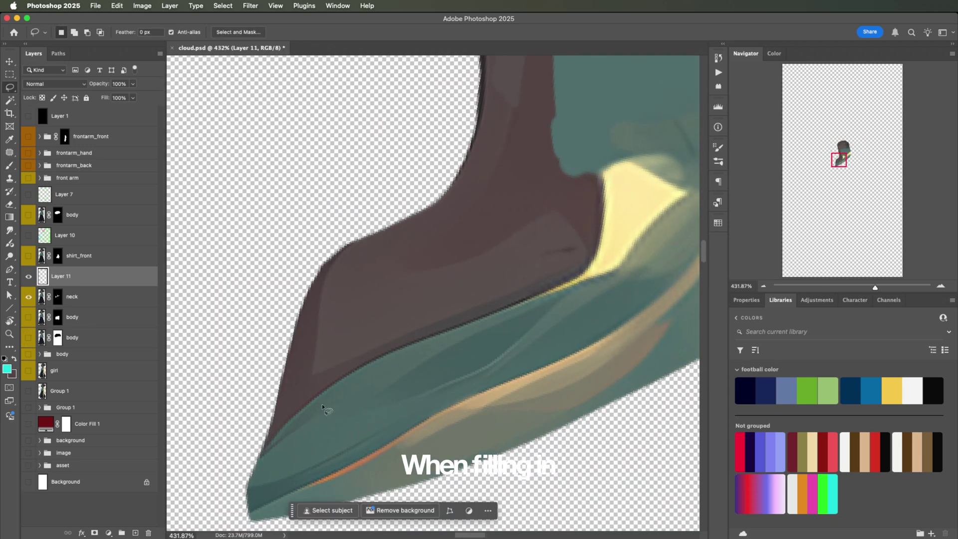
Step: Lasso the shirt-back gap on a new layer, fill it, and mask off the top of the generated piece
left_click_drag(251, 453, 328, 382)
left_click_drag(332, 368, 327, 321)
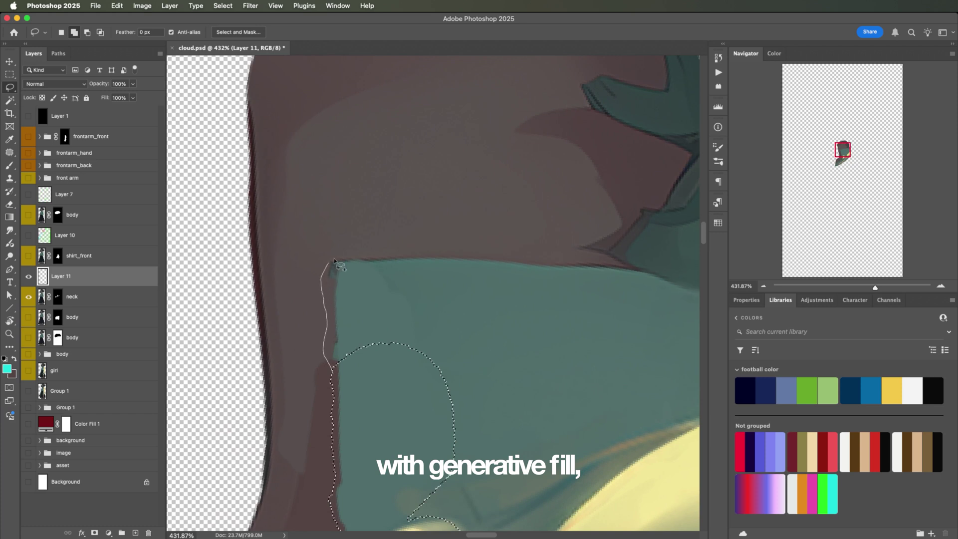
left_click_drag(334, 260, 494, 262)
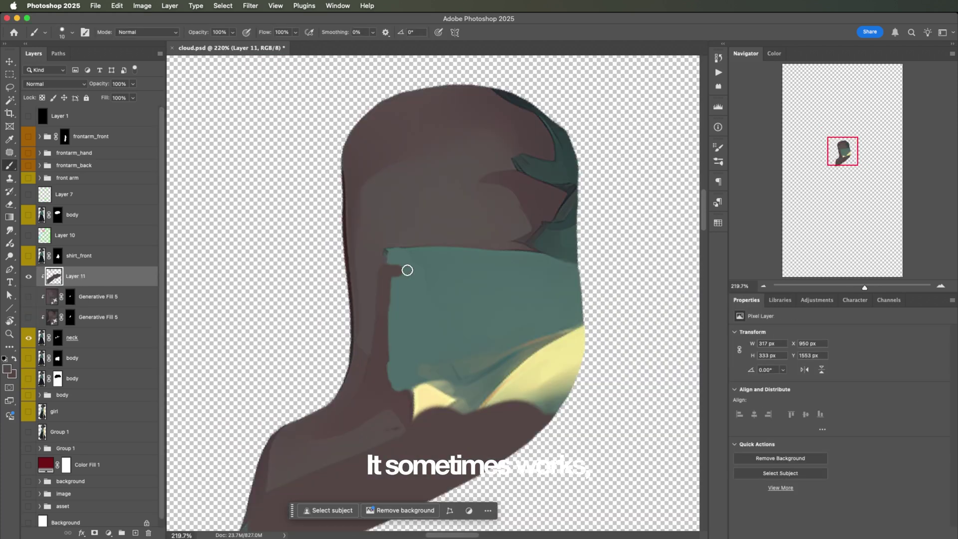
left_click_drag(405, 267, 421, 271)
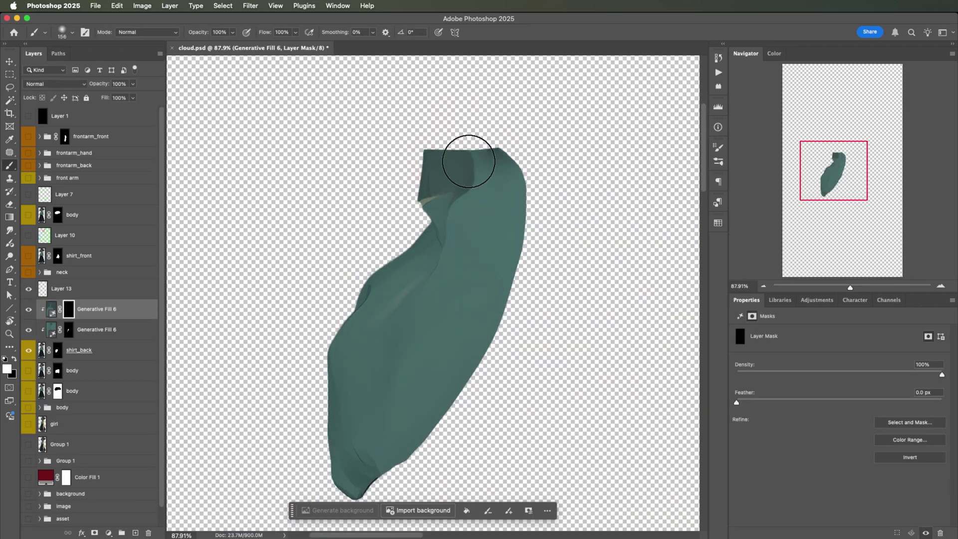
mouse_move(471, 160)
left_mouse_down()
mouse_move(486, 198)
mouse_move(538, 166)
mouse_move(493, 295)
mouse_move(412, 306)
left_mouse_up()
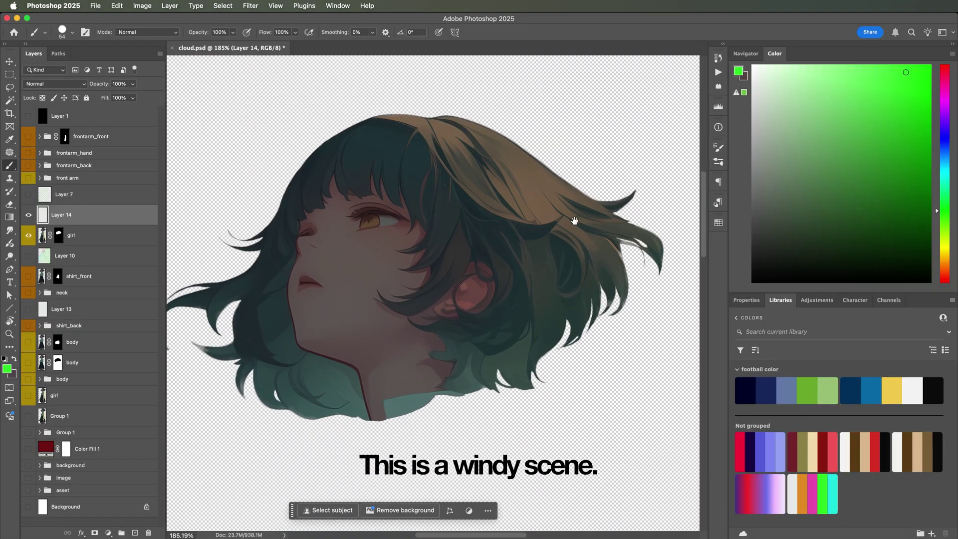
Step: Trim the shirt mask, then outline neck, face, bangs and hair clumps in green, red and light green
left_click_drag(573, 216, 602, 210)
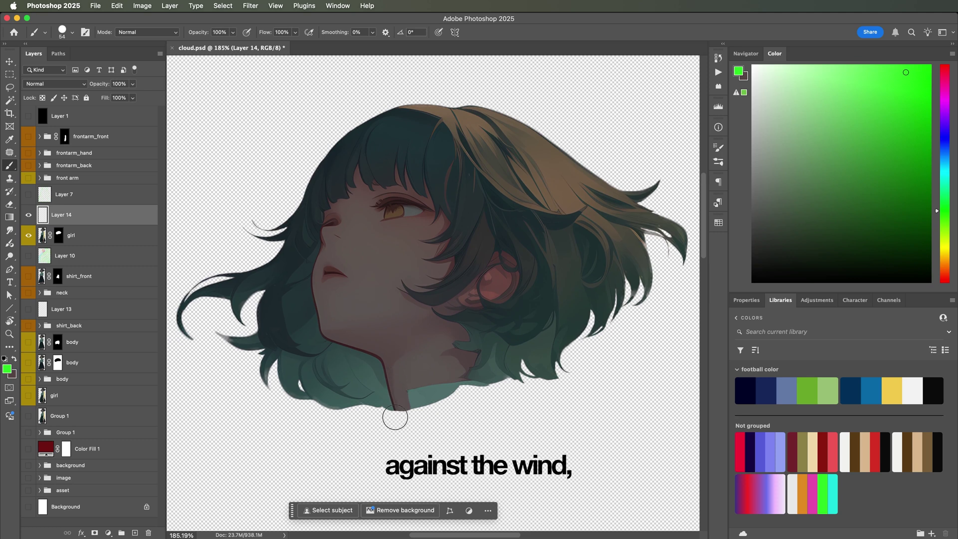
mouse_move(395, 415)
left_mouse_down()
mouse_move(376, 356)
mouse_move(326, 341)
mouse_move(315, 282)
mouse_move(323, 219)
left_mouse_up()
mouse_move(329, 148)
left_mouse_down()
mouse_move(351, 190)
mouse_move(351, 154)
mouse_move(363, 184)
mouse_move(464, 192)
left_mouse_up()
left_click_drag(463, 155, 421, 245)
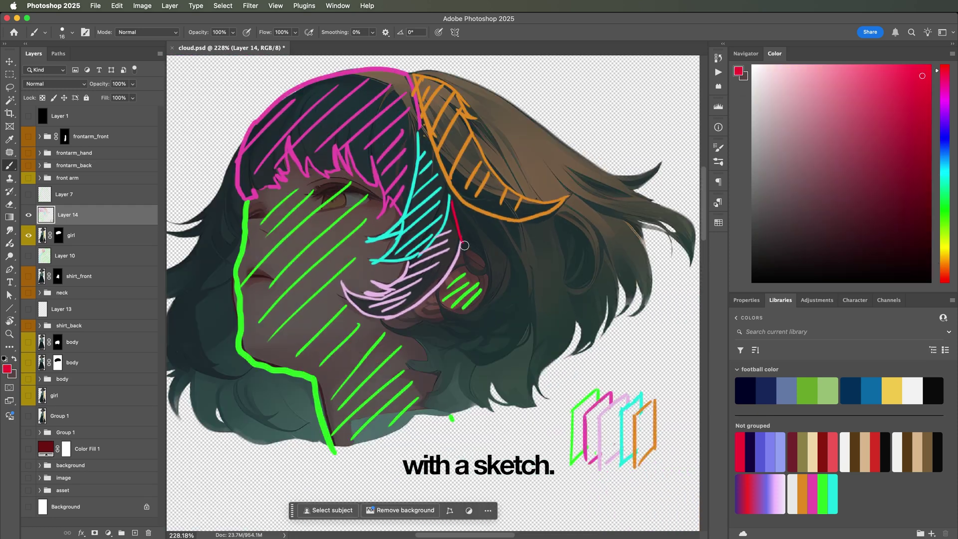
left_click_drag(472, 254, 484, 267)
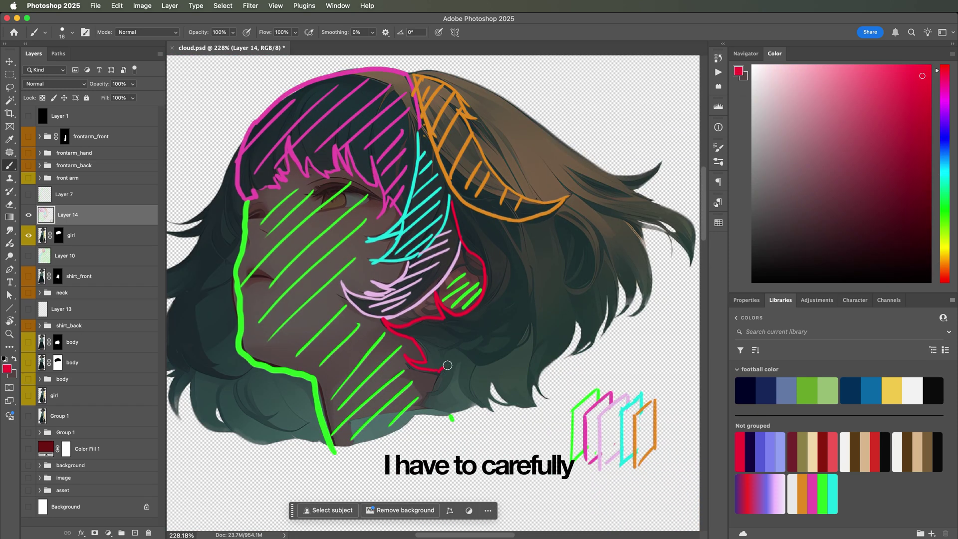
left_click(827, 391)
mouse_move(419, 75)
left_mouse_down()
mouse_move(543, 164)
mouse_move(469, 118)
left_mouse_up()
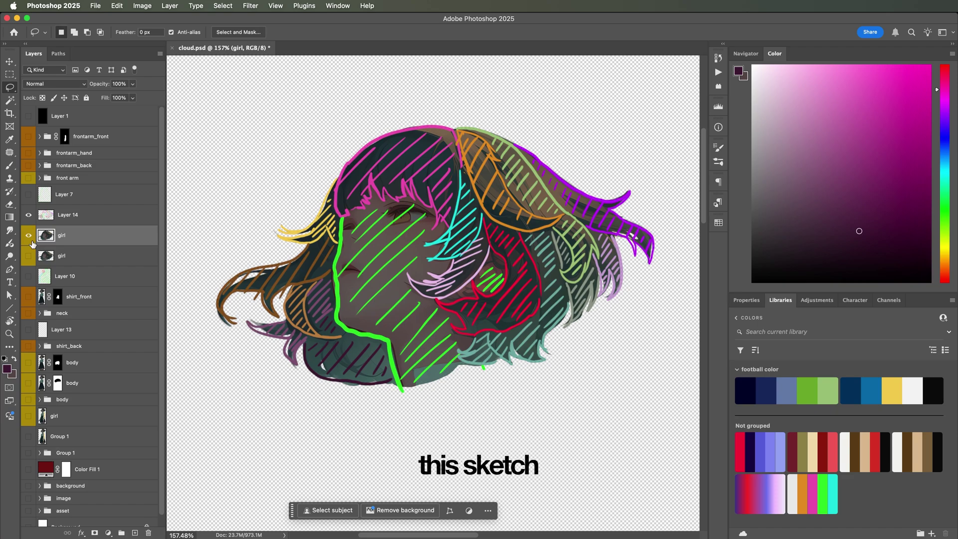
Step: Hide the sketch, paint and Generative Fill hair gaps in dark hair colour, then show all hair pieces
left_click(28, 215)
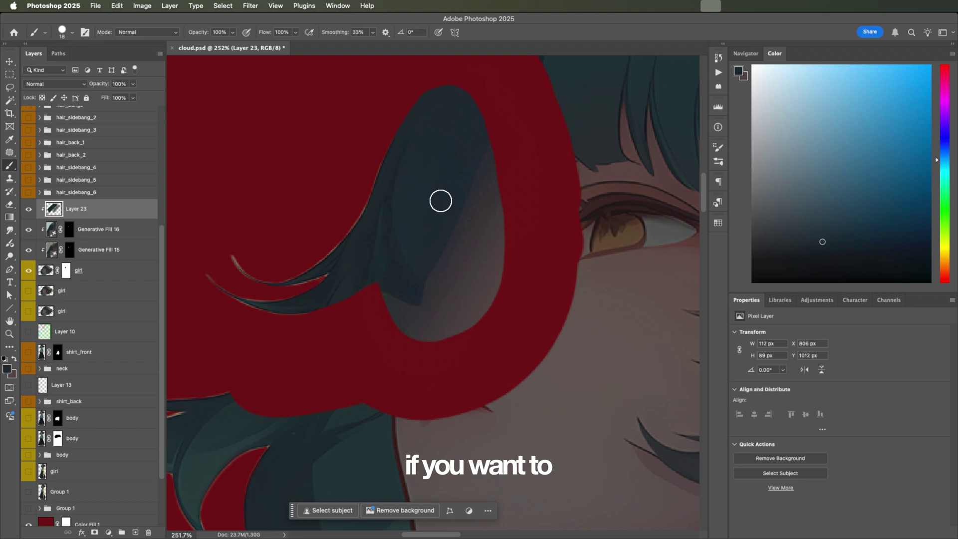
mouse_move(440, 201)
left_mouse_down()
mouse_move(476, 203)
mouse_move(485, 263)
left_mouse_up()
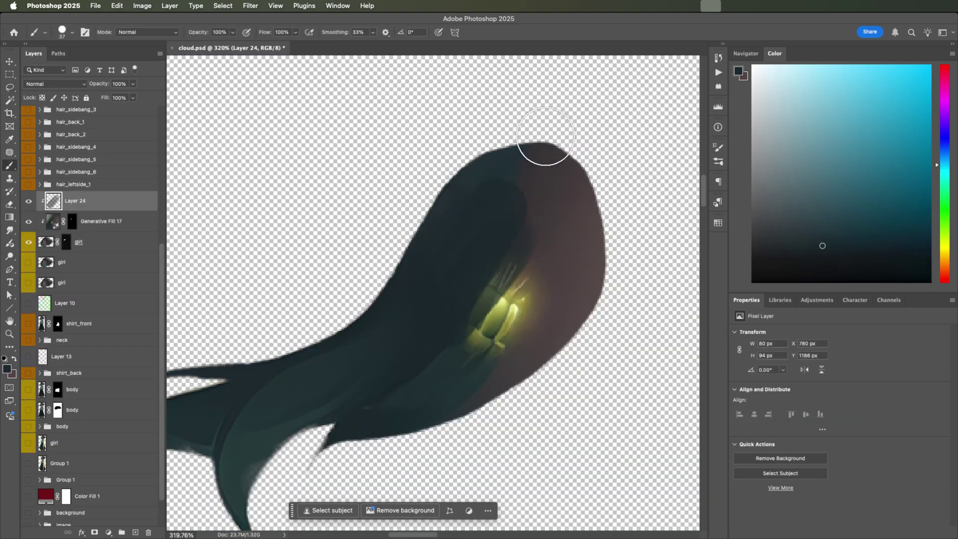
left_click_drag(543, 149, 504, 349)
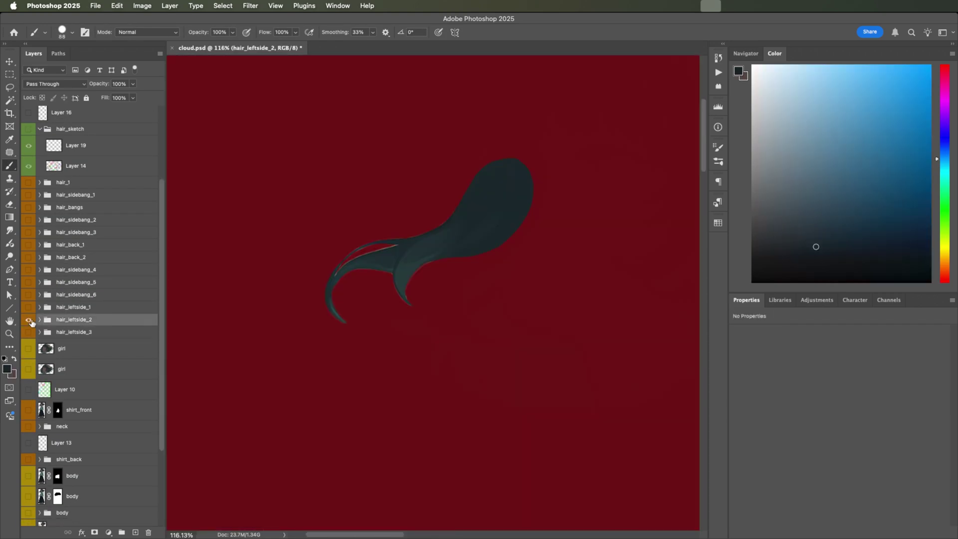
left_click(31, 328)
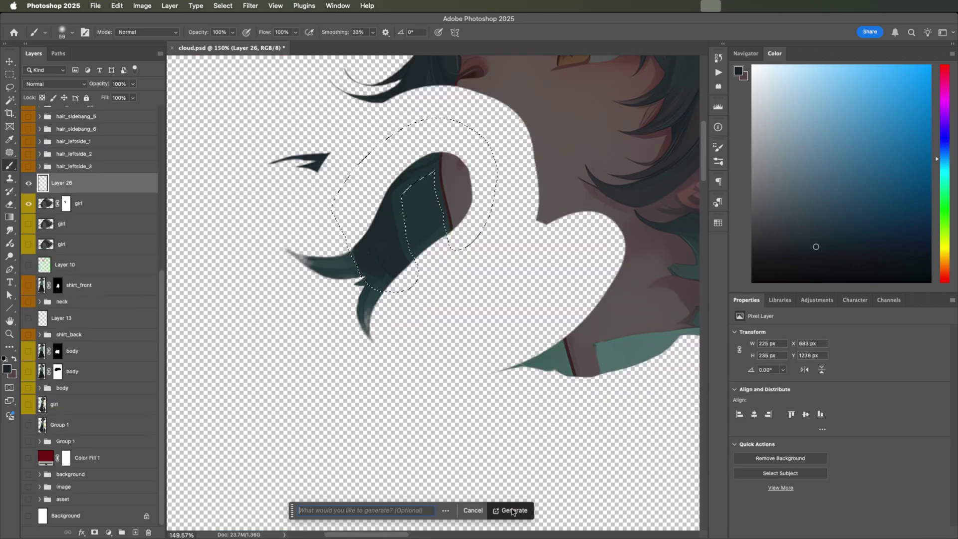
left_click(511, 509)
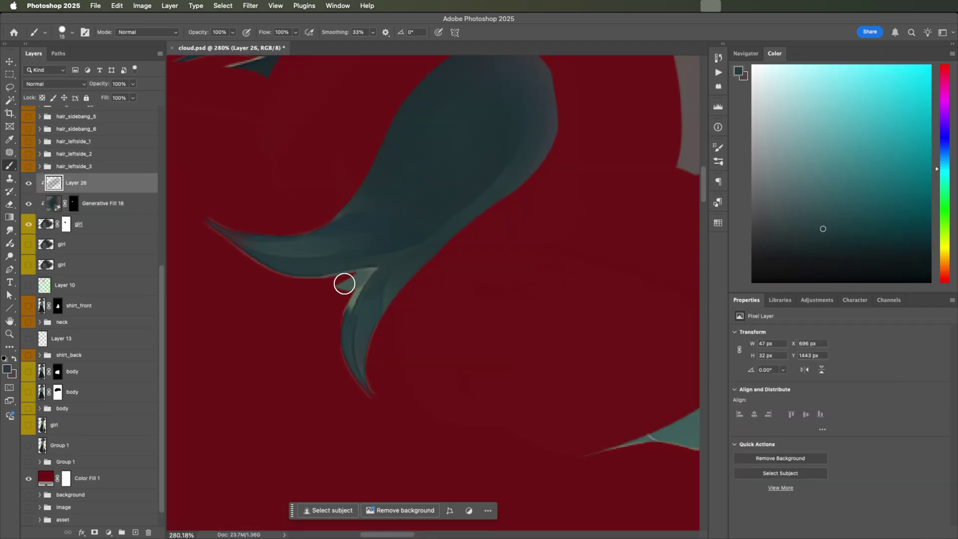
mouse_move(344, 283)
left_mouse_down()
mouse_move(374, 249)
mouse_move(332, 204)
left_mouse_up()
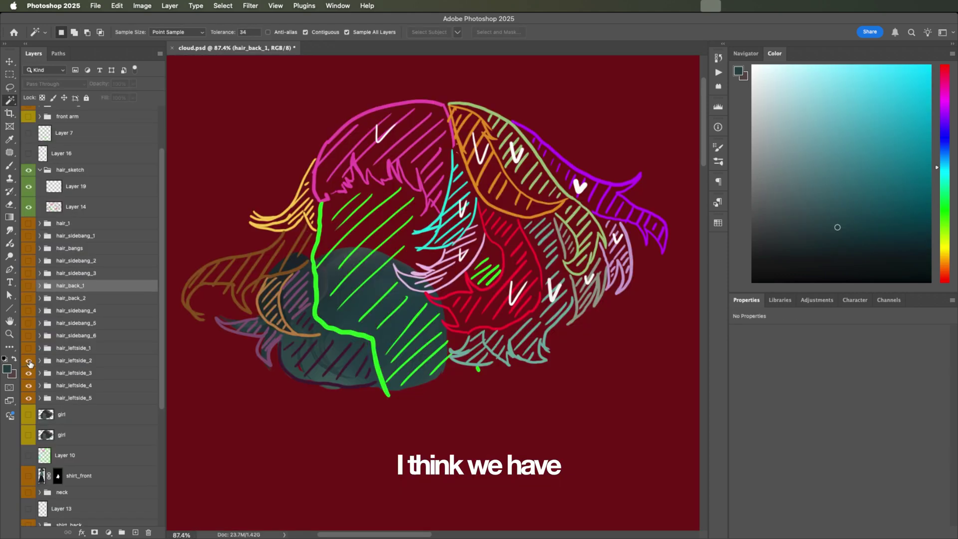
left_click_drag(30, 363, 29, 222)
Step: Paint a black ring around the head on the girl mask, then Magic Wand, expand, invert and fill outside black
left_click(29, 170)
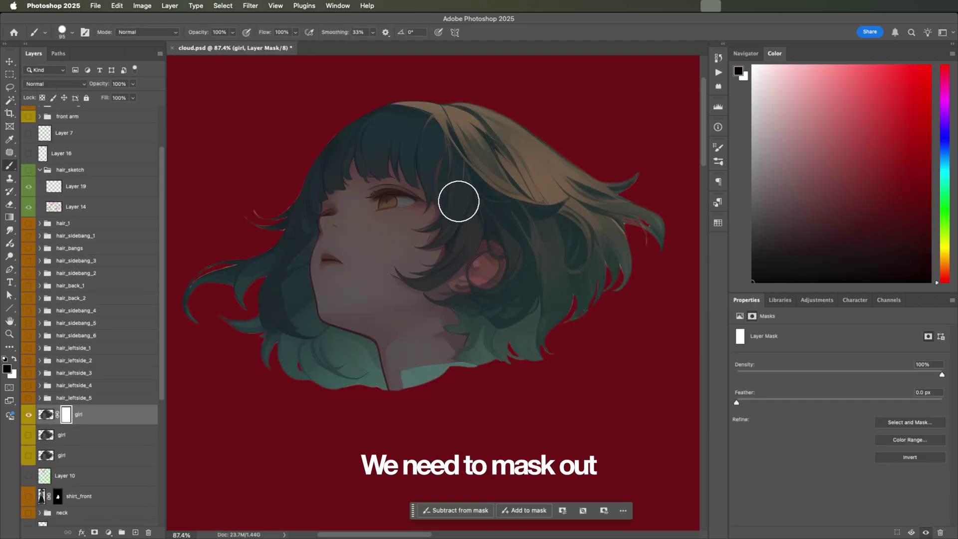
right_click(455, 203)
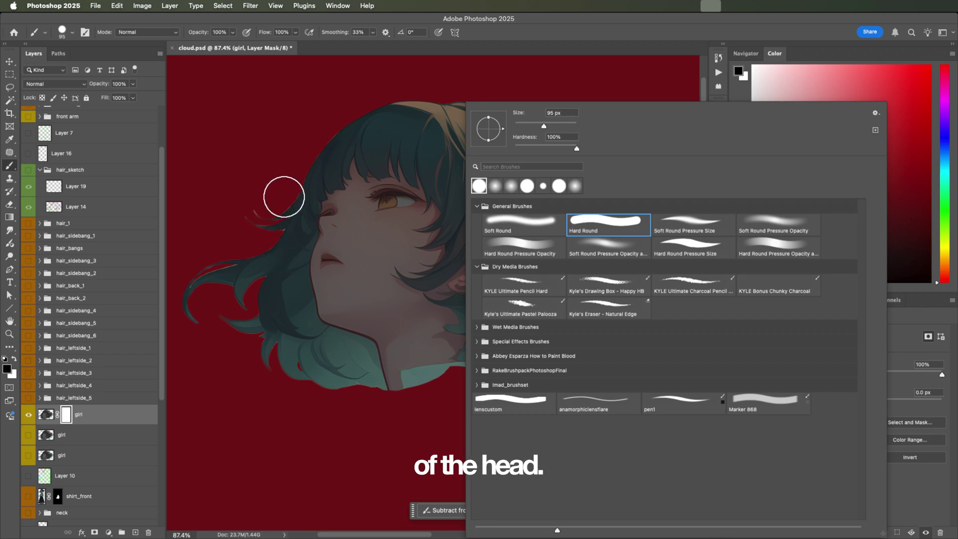
key("Escape")
mouse_move(340, 382)
left_mouse_down()
mouse_move(430, 366)
mouse_move(394, 114)
left_mouse_up()
left_click(65, 271, "alt")
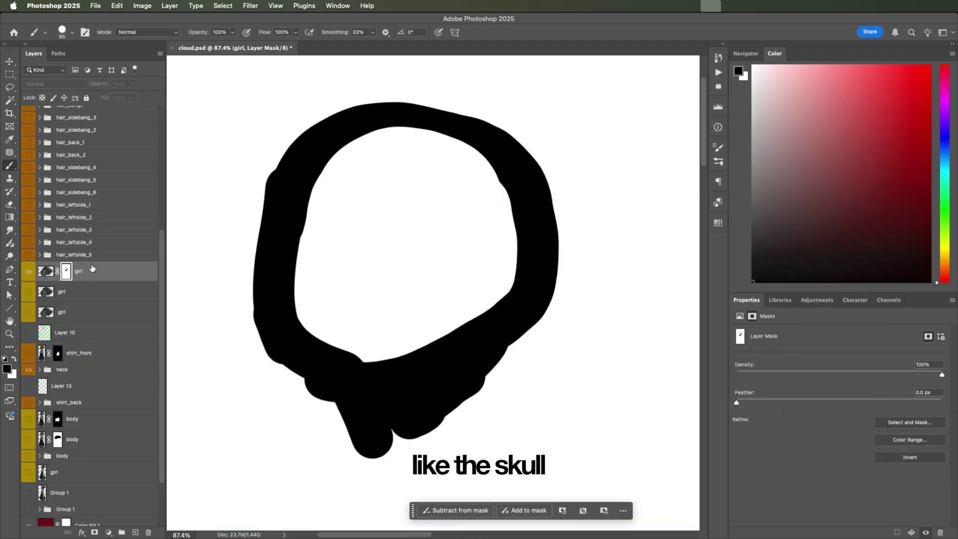
key("w")
left_click(402, 231)
key("super+alt+e")
key("Return")
key("super+shift+i")
key("alt+BackSpace")
key("super+d")
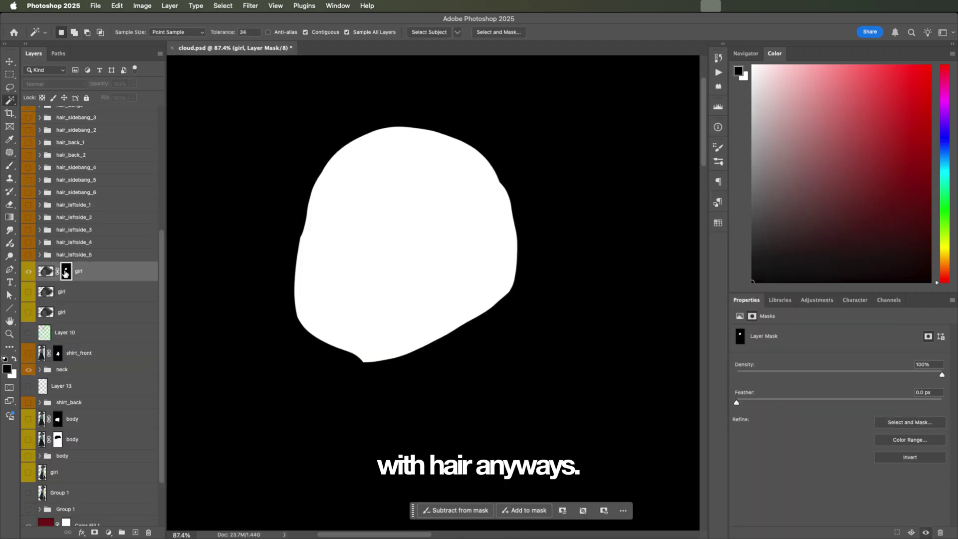
left_click(66, 271, "alt")
Step: Mask out the hair strand beside the nose and the collar below the chin
key("super+shift+alt+n")
key("b")
scroll(417, 257, "up", 5)
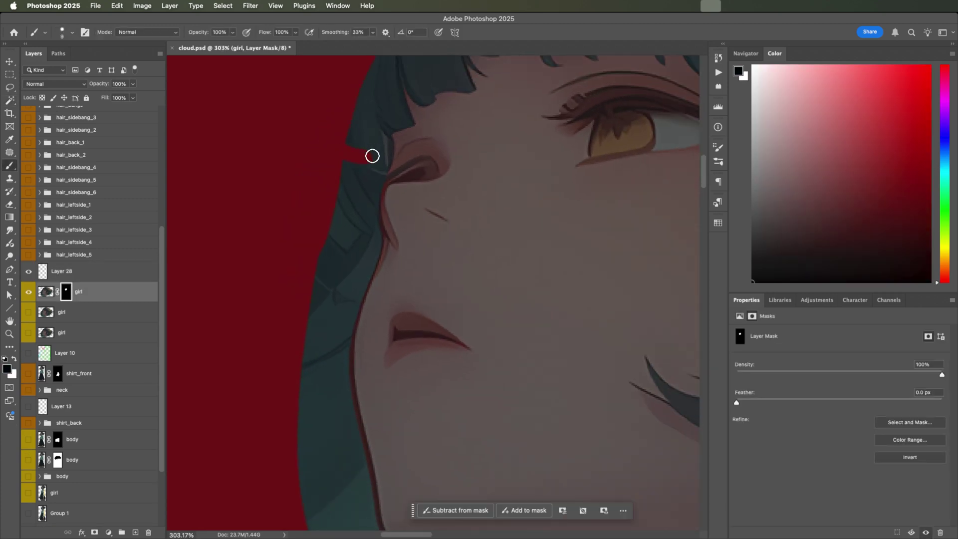
left_click_drag(359, 106, 368, 207)
scroll(373, 252, "up", 2)
scroll(375, 214, "down", 10)
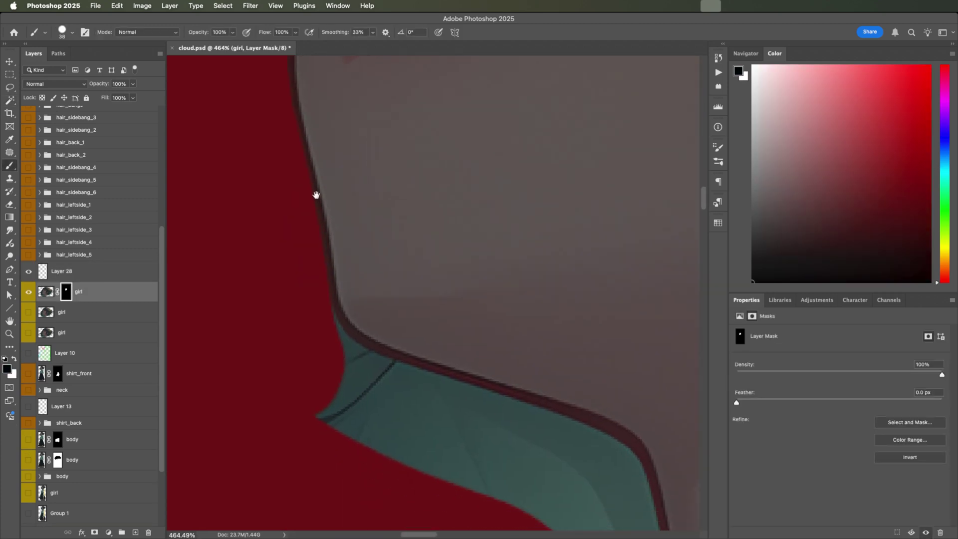
key("bracketright")
key("bracketright")
key("bracketright")
key("bracketright")
key("bracketright")
key("bracketright")
left_click_drag(470, 417, 519, 434)
scroll(400, 335, "up", 2)
scroll(399, 336, "up", 10)
Step: Lasso the bangs over the face to fill in skin, then smooth the rough edges near the nose
key("l")
key("x")
mouse_move(267, 189)
left_mouse_down()
mouse_move(344, 191)
mouse_move(364, 235)
mouse_move(371, 157)
mouse_move(339, 160)
mouse_move(445, 272)
mouse_move(484, 287)
mouse_move(590, 225)
left_mouse_up()
scroll(581, 301, "down", 5)
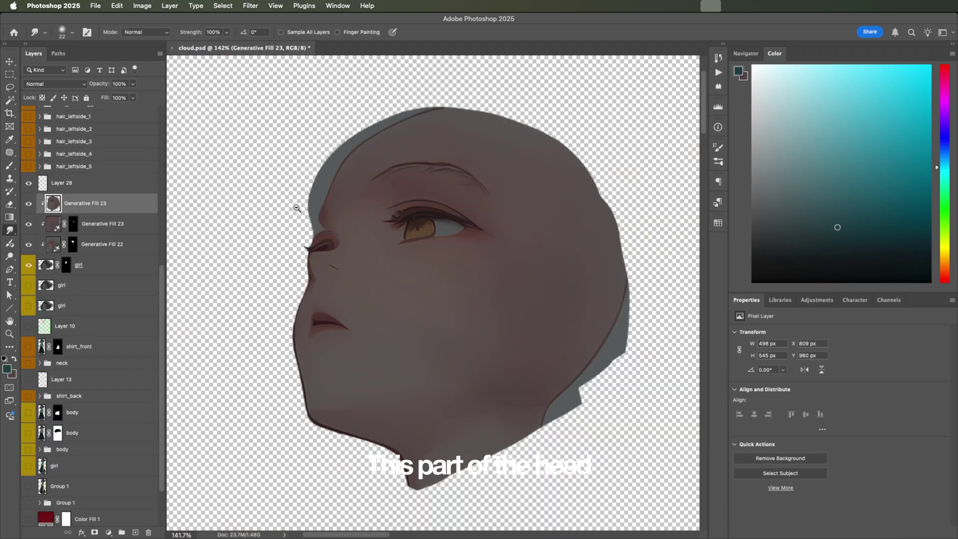
scroll(295, 207, "up", 5)
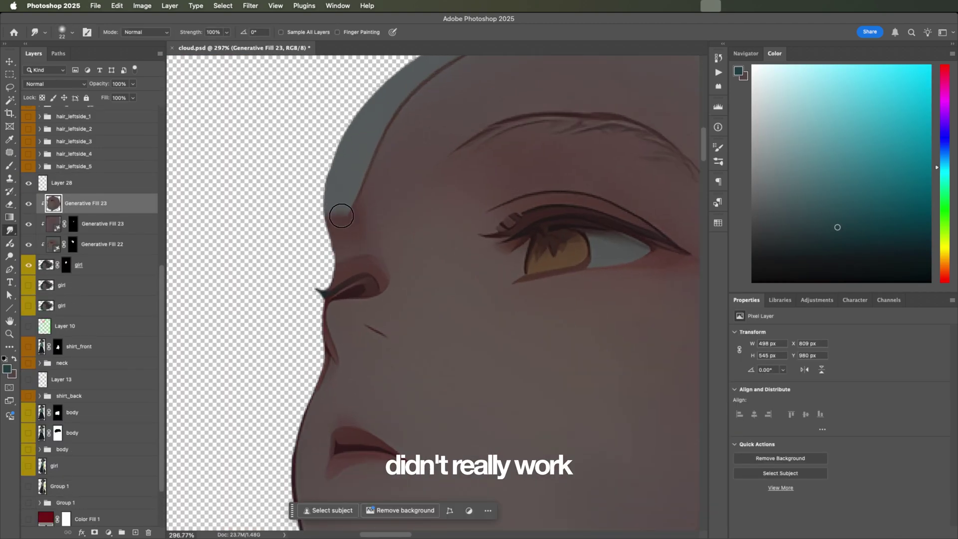
left_click_drag(343, 215, 330, 213)
mouse_move(326, 161)
left_mouse_down()
mouse_move(361, 176)
mouse_move(306, 160)
left_mouse_up()
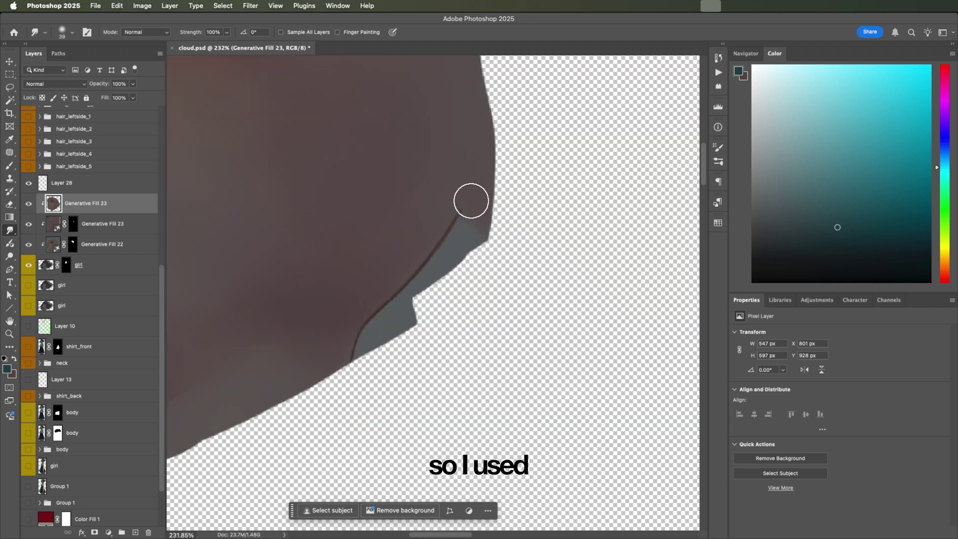
mouse_move(470, 201)
left_mouse_down()
mouse_move(499, 272)
mouse_move(397, 322)
mouse_move(402, 341)
left_mouse_up()
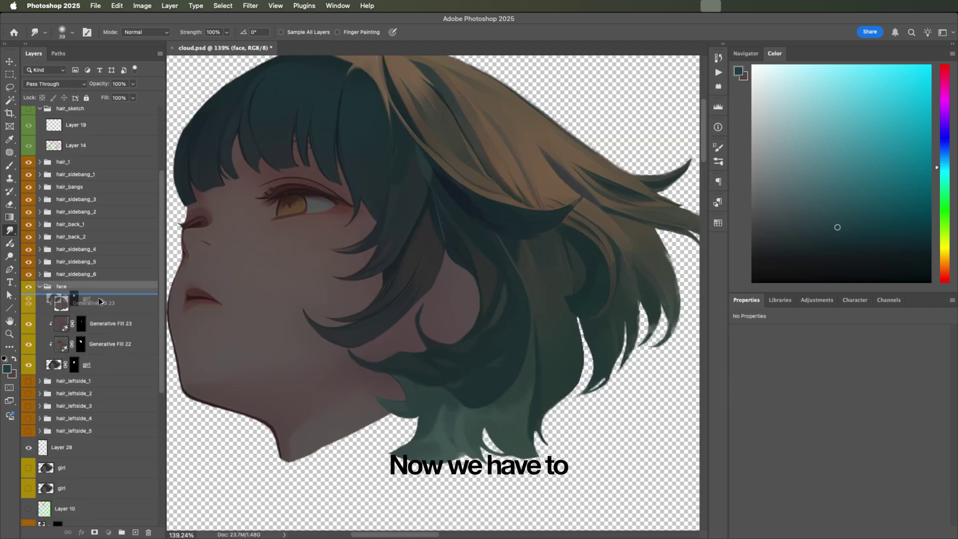
Step: Move the face layers into the face group and reveal the ear, regenerating it with Generative Fill
left_click_drag(99, 302, 100, 299)
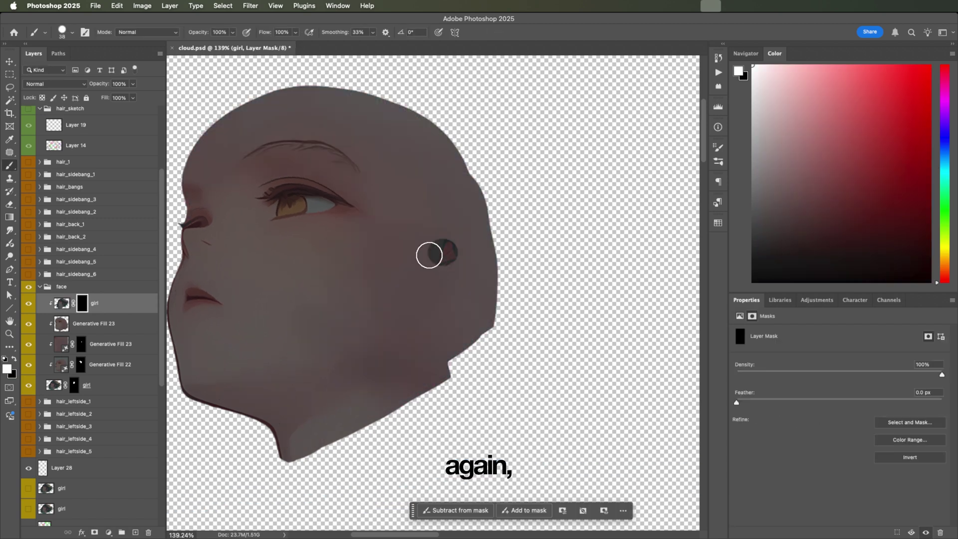
mouse_move(429, 255)
left_mouse_down()
mouse_move(456, 255)
mouse_move(457, 291)
mouse_move(411, 273)
mouse_move(462, 243)
mouse_move(399, 243)
mouse_move(437, 232)
mouse_move(475, 472)
left_mouse_up()
key("x")
scroll(461, 220, "up", 5)
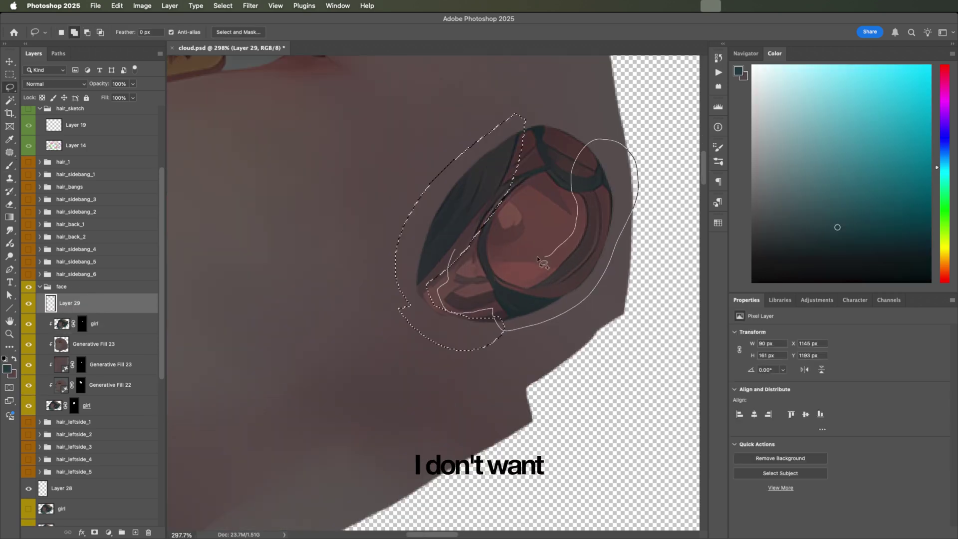
left_click_drag(532, 259, 536, 257)
left_click(504, 515)
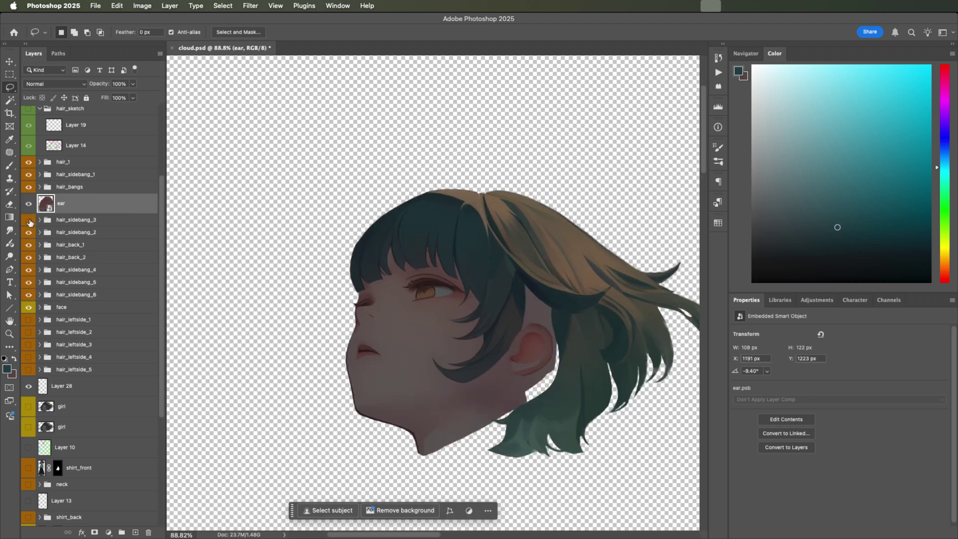
left_click_drag(30, 223, 70, 230)
Step: Hide the other layers to isolate the side bang and rotate the strand around its top tip
scroll(499, 269, "up", 6)
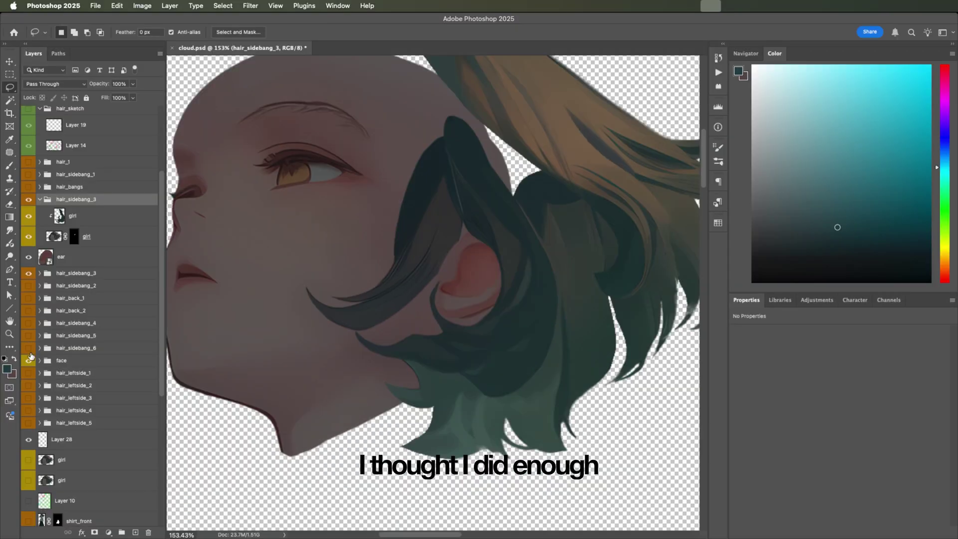
left_click_drag(28, 354, 28, 369)
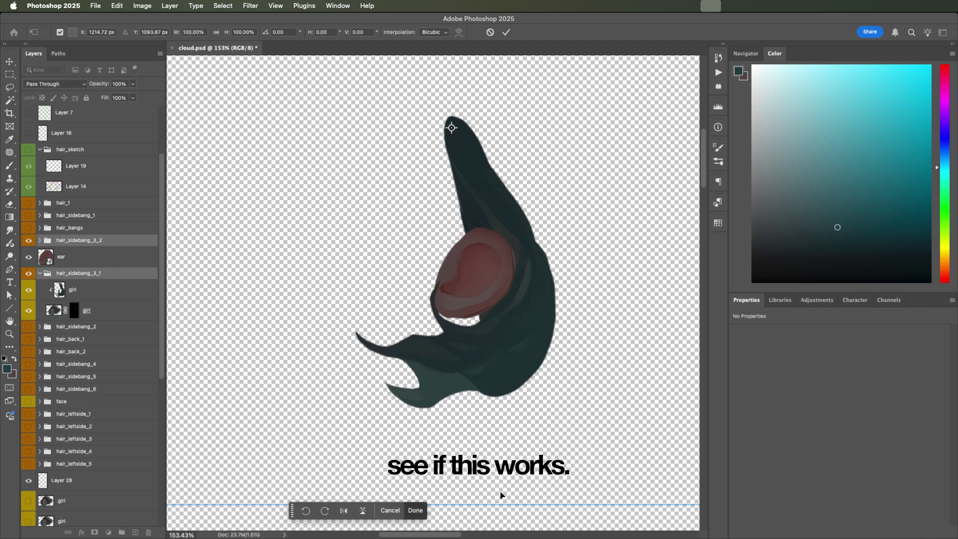
left_click_drag(502, 493, 481, 501)
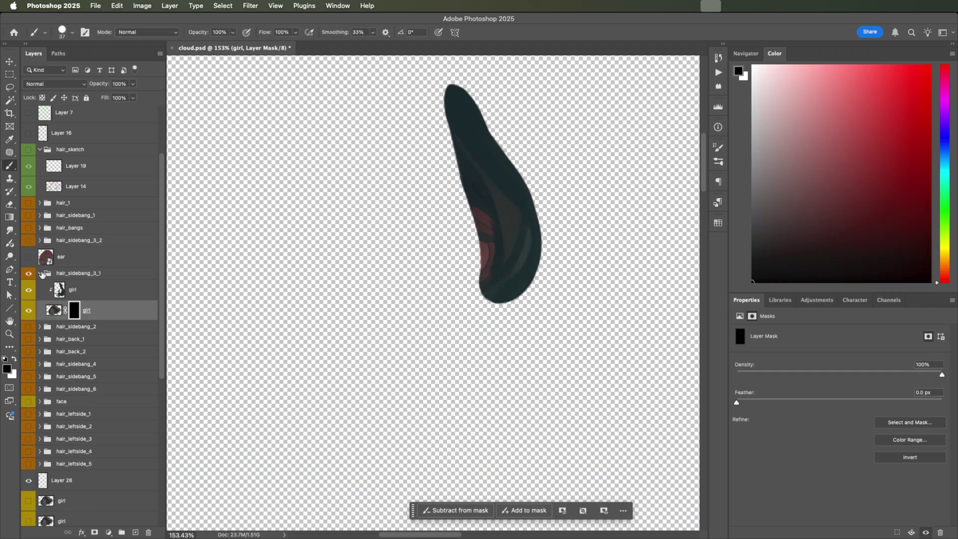
Step: Show the ear layer, open its ear.psb smart object and Generative Fill the missing ear part
left_click(28, 256)
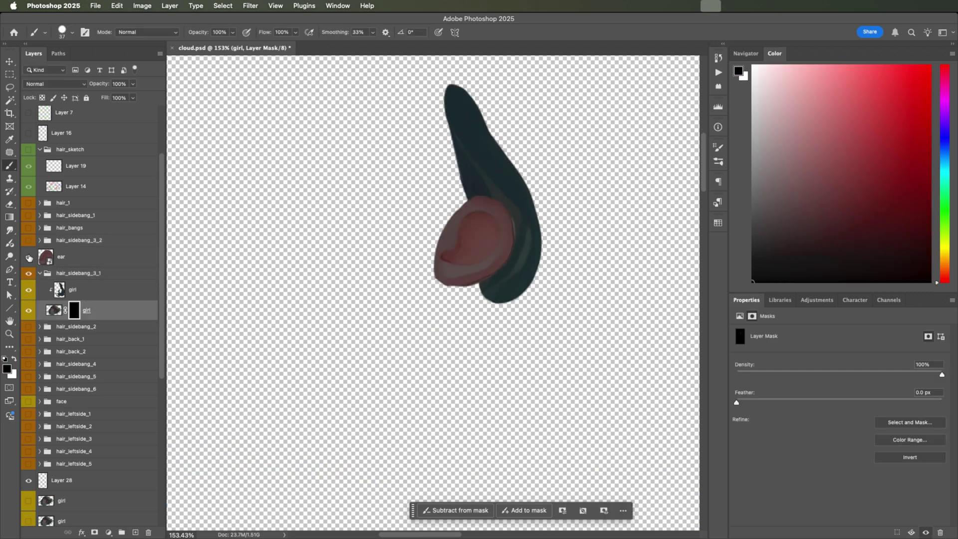
double_click(45, 257)
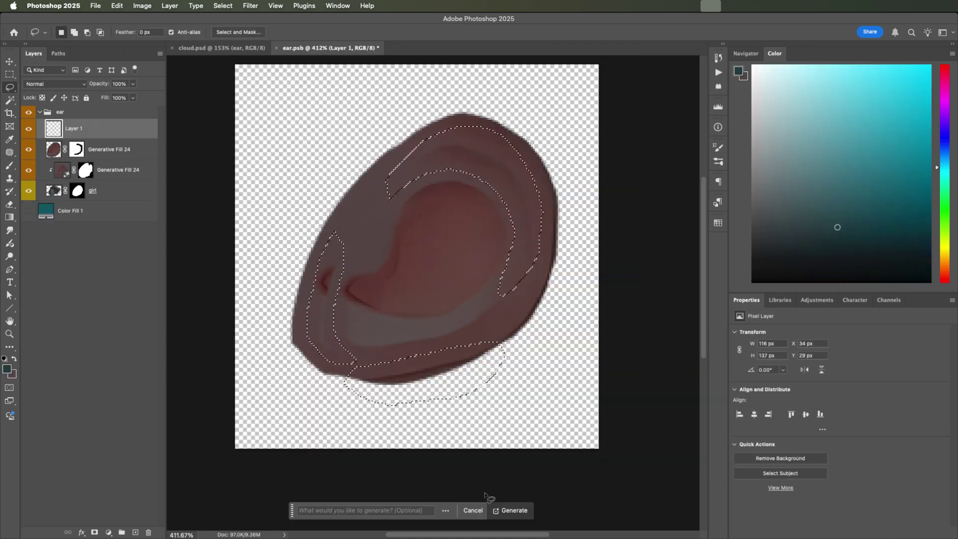
left_click(513, 509)
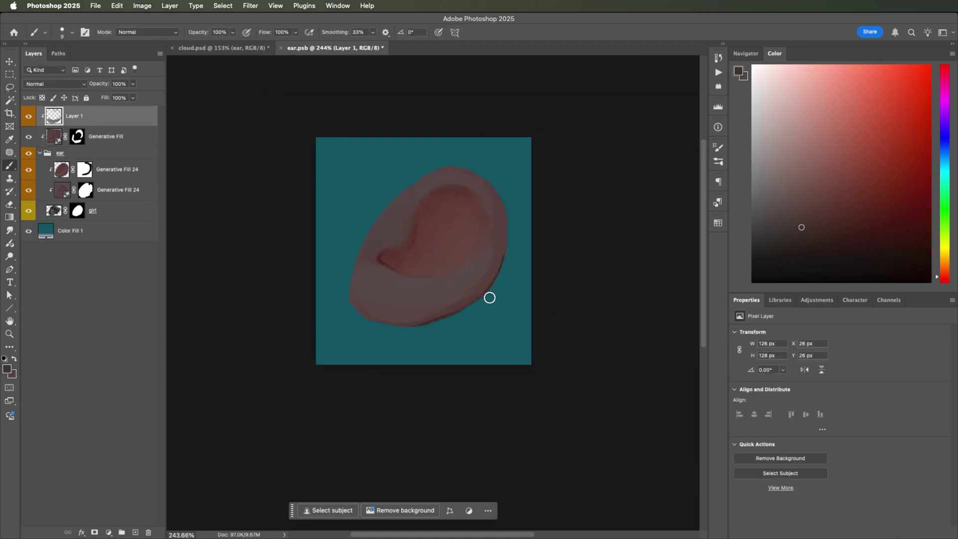
Step: Rotate the view and brush darker shading into the inner ear's concha
scroll(384, 262, "up", 3)
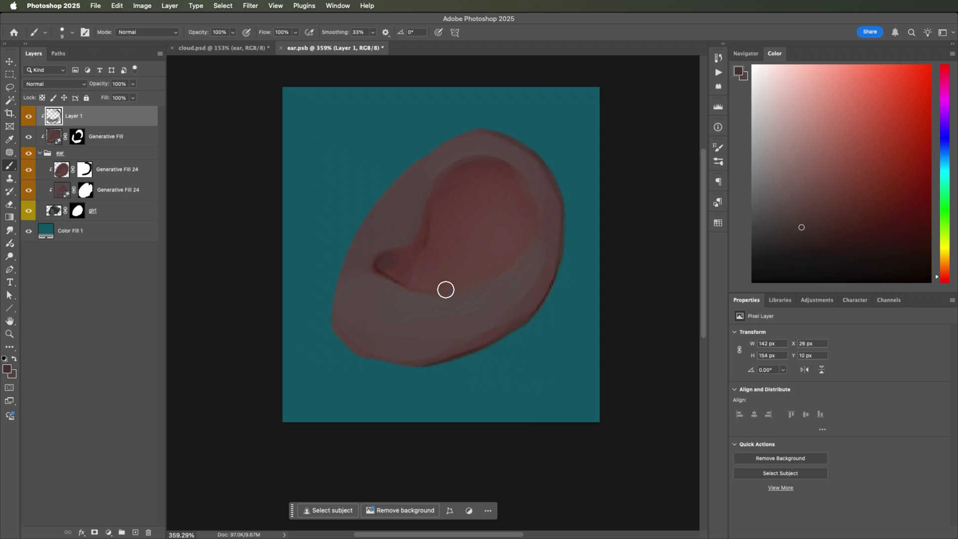
left_click_drag(445, 294, 331, 214)
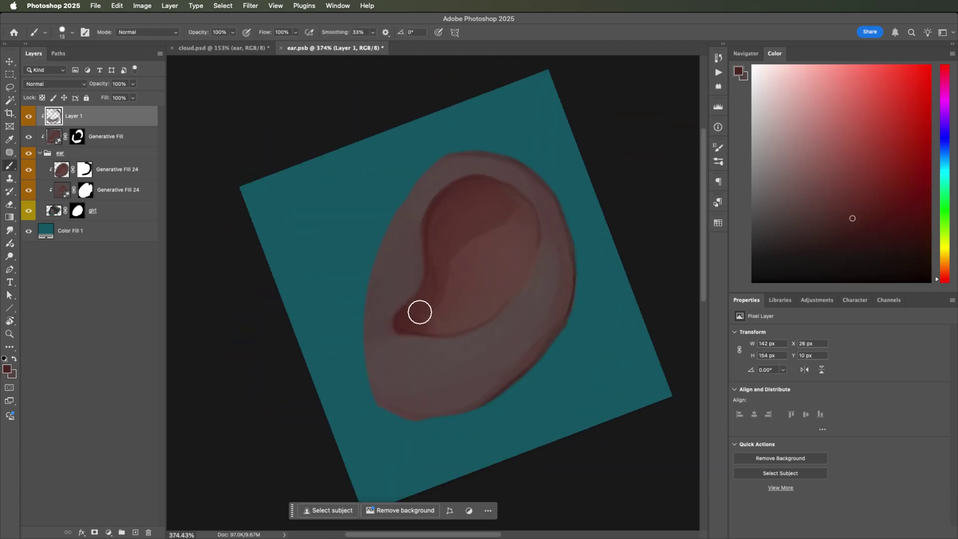
left_click_drag(419, 312, 500, 287)
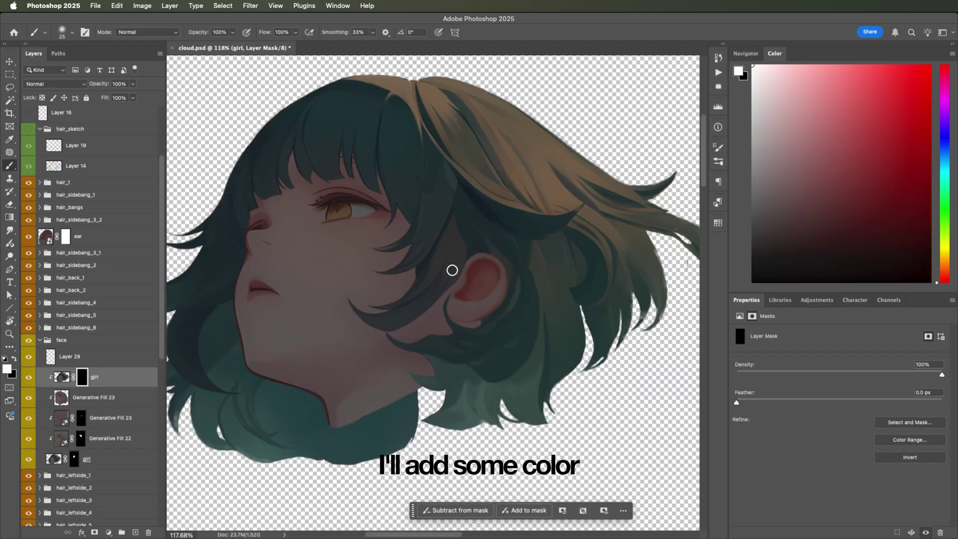
Step: With the hair groups hidden, sample teal and paint a dark teal patch beside the ear
left_click_drag(28, 328, 28, 182)
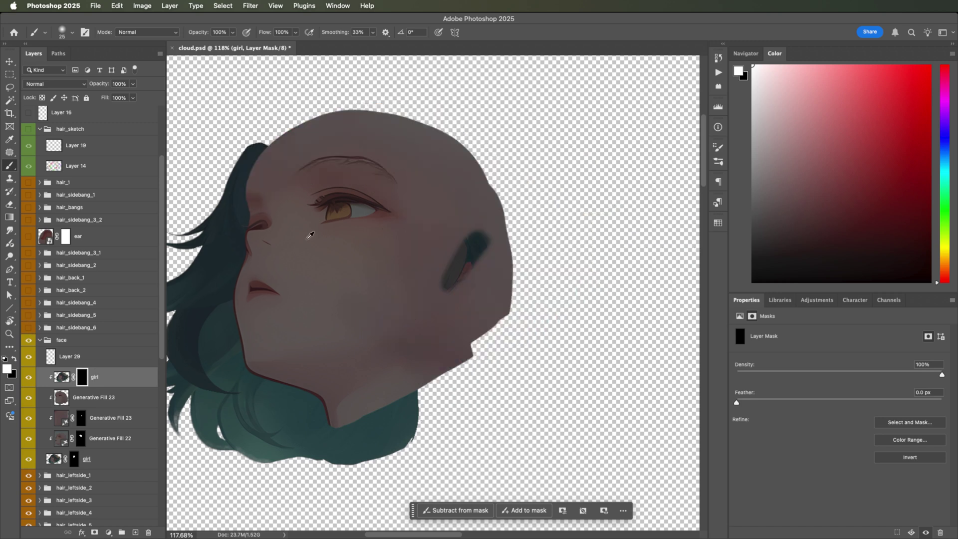
key("x")
scroll(423, 344, "up", 5)
key("alt+bracketright")
left_click(487, 216, "alt")
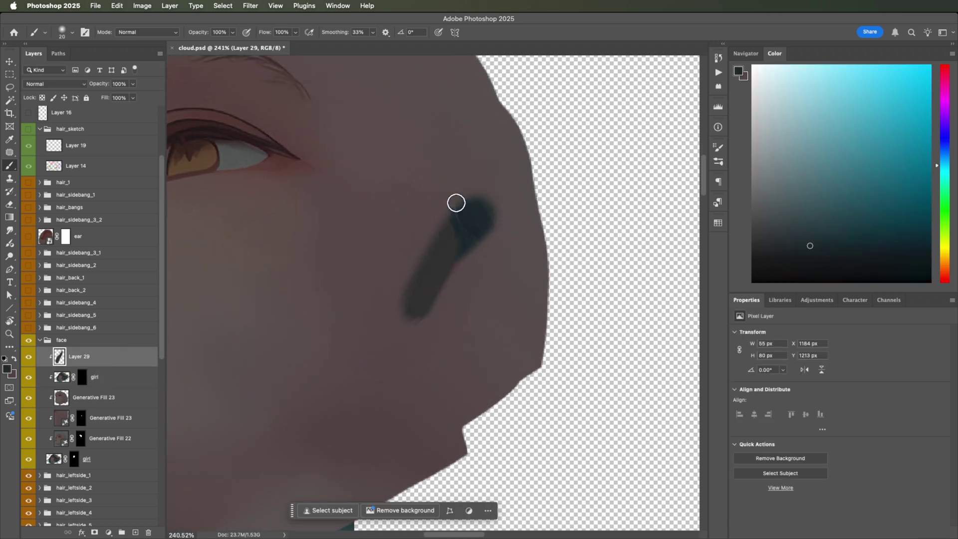
mouse_move(455, 203)
left_mouse_down()
mouse_move(489, 210)
mouse_move(463, 167)
mouse_move(490, 213)
left_mouse_up()
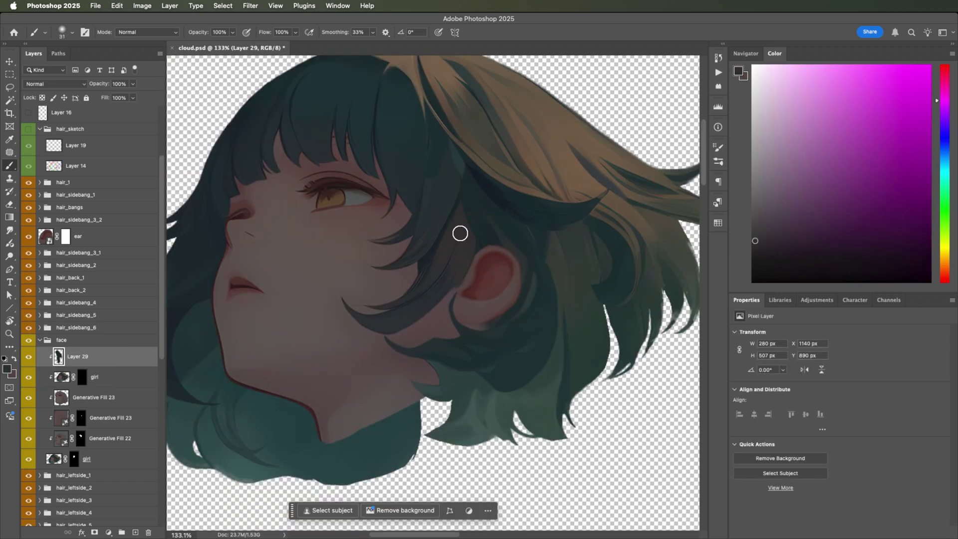
Step: Show the hair again, extend dark teal under it near the ear, then shift the hair to check the gap
left_click(29, 327)
key("bracketright")
key("bracketright")
key("bracketright")
left_click(439, 150, "alt")
left_click_drag(463, 260, 474, 329)
left_click_drag(28, 327, 29, 187)
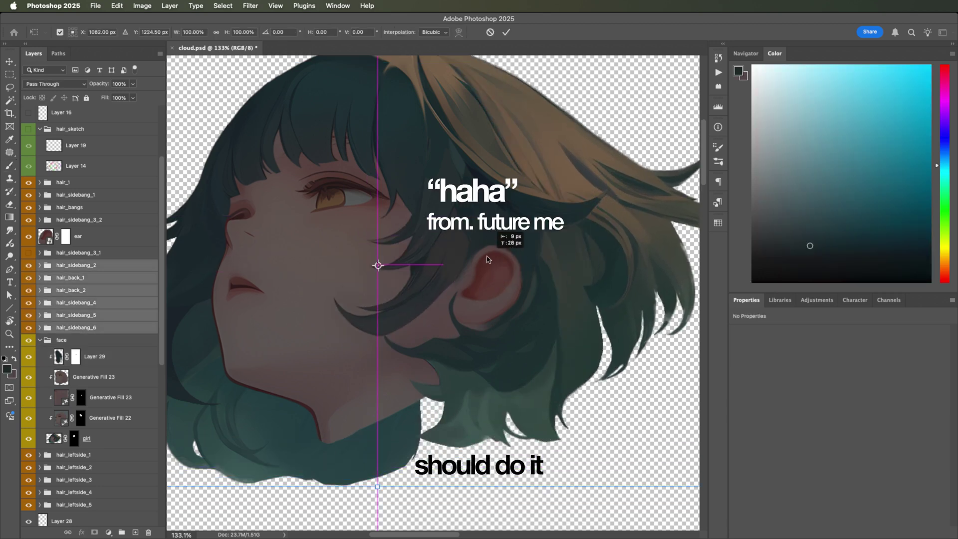
mouse_move(487, 258)
left_mouse_down()
mouse_move(381, 252)
mouse_move(366, 263)
left_mouse_up()
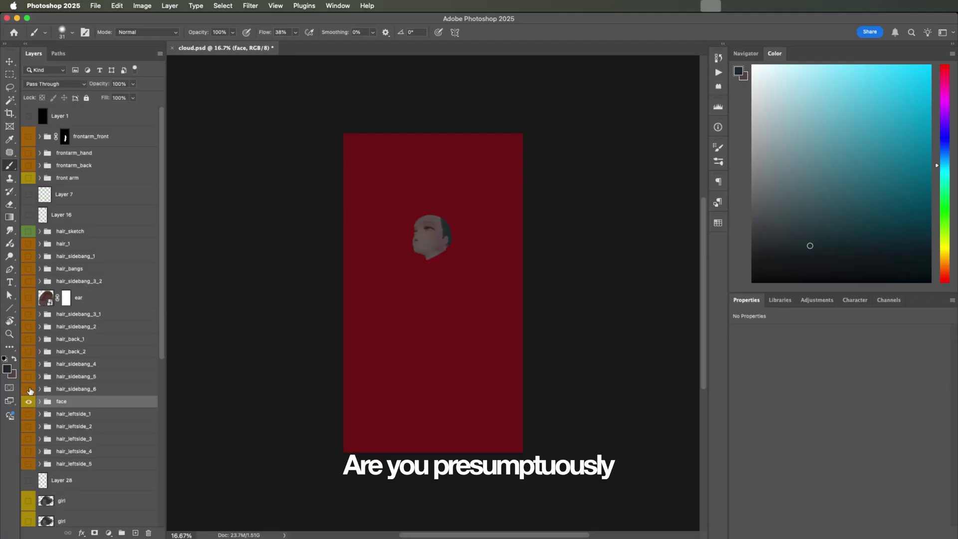
Step: Mask the left back strand and the top of the bangs, then shift the bangs to test the separation
left_click(28, 401)
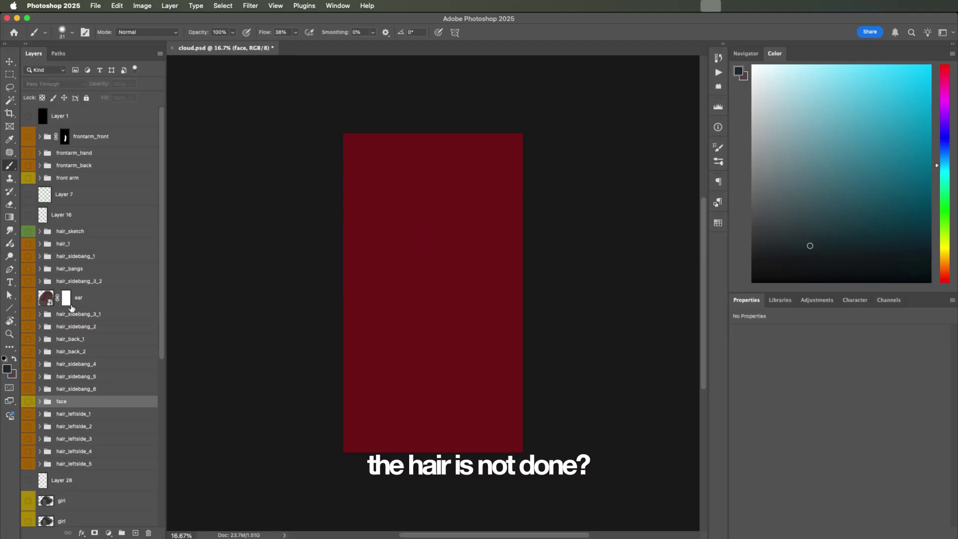
left_click(87, 257)
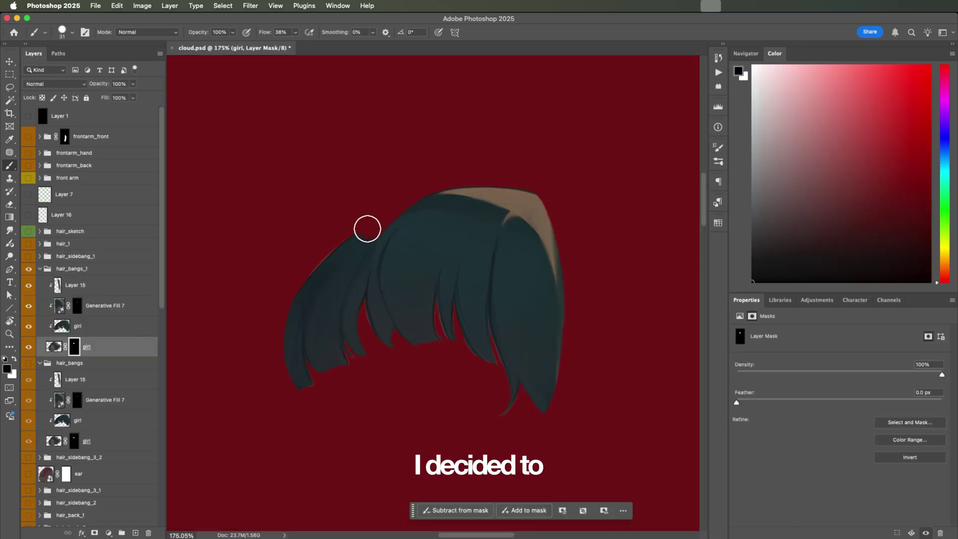
mouse_move(367, 229)
left_mouse_down()
mouse_move(344, 282)
mouse_move(356, 262)
mouse_move(351, 314)
left_mouse_up()
scroll(336, 224, "up", 2)
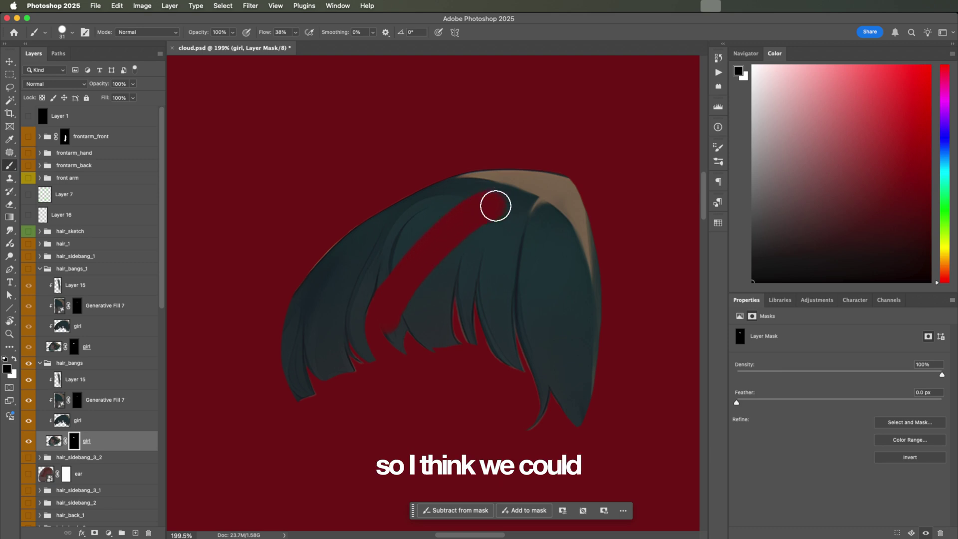
left_click_drag(495, 205, 492, 199)
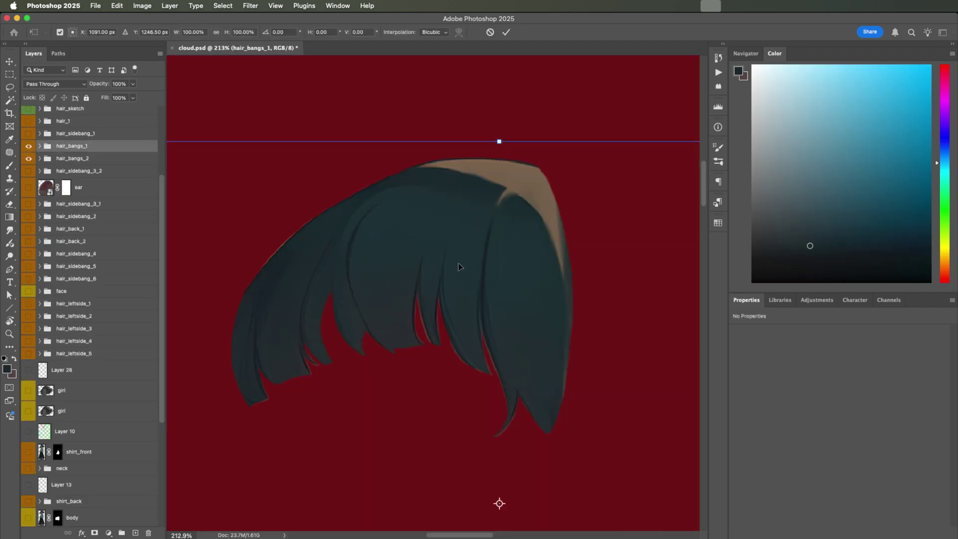
mouse_move(464, 269)
left_mouse_down()
mouse_move(454, 272)
mouse_move(475, 272)
mouse_move(454, 272)
left_mouse_up()
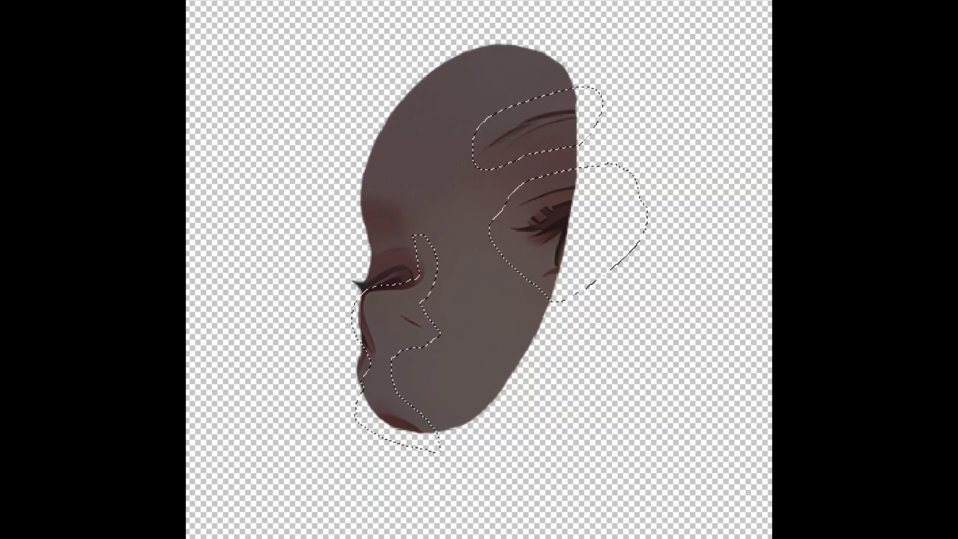
Step: Generative Fill skin over the eyes, nose and mouth, then smudge away leftover nose marks
key("Delete")
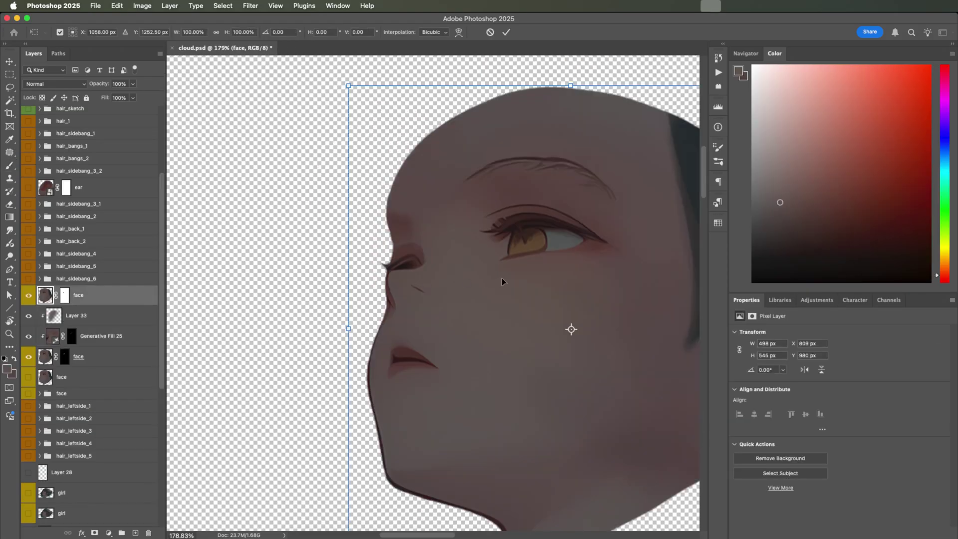
mouse_move(501, 277)
left_mouse_down()
mouse_move(486, 280)
mouse_move(523, 279)
left_mouse_up()
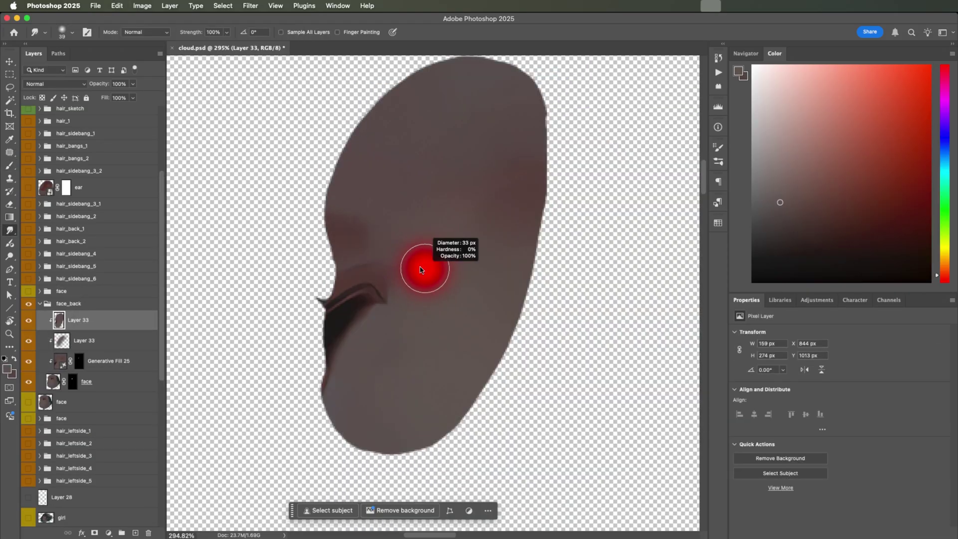
left_click_drag(428, 267, 401, 292)
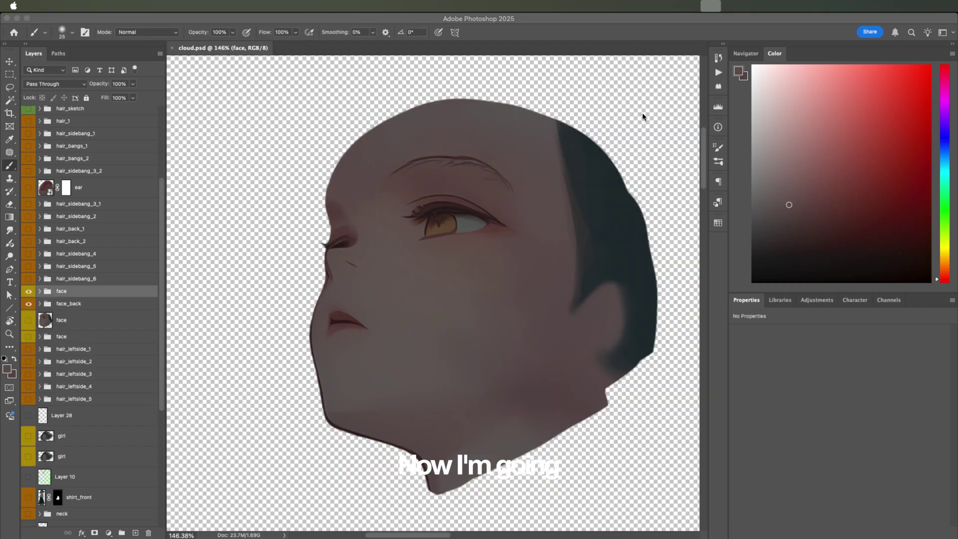
Step: Choose a brush preset and paint the eyebrow along the brow on its own layer
right_click(415, 99)
left_click(396, 172)
mouse_move(400, 171)
left_mouse_down()
mouse_move(412, 162)
mouse_move(474, 174)
left_mouse_up()
Step: Switch the brush to Clear mode, then lasso the original eyebrow and Generative Fill it away using the third variation
key("alt+shift+r")
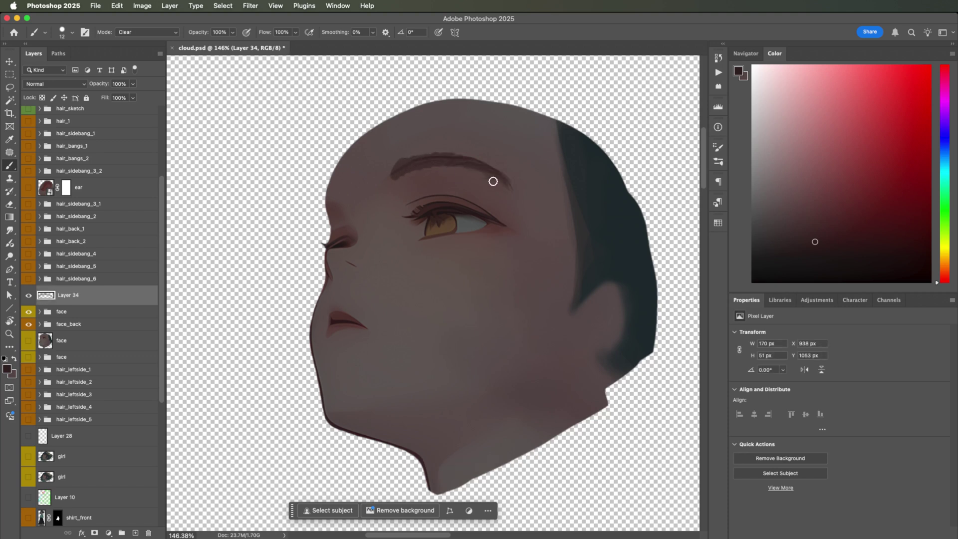
key("bracketleft")
scroll(475, 147, "up", 3)
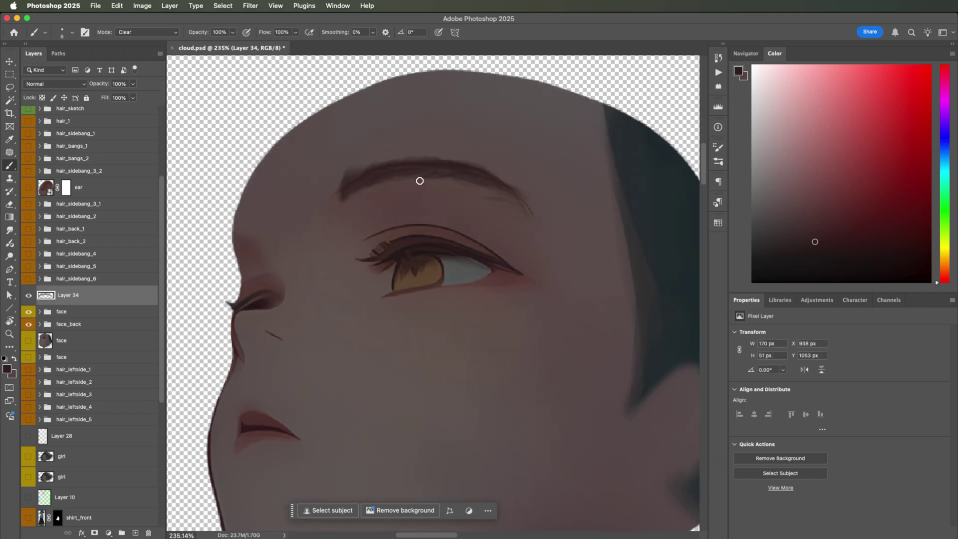
mouse_move(330, 165)
left_mouse_down()
mouse_move(285, 210)
mouse_move(326, 167)
left_mouse_up()
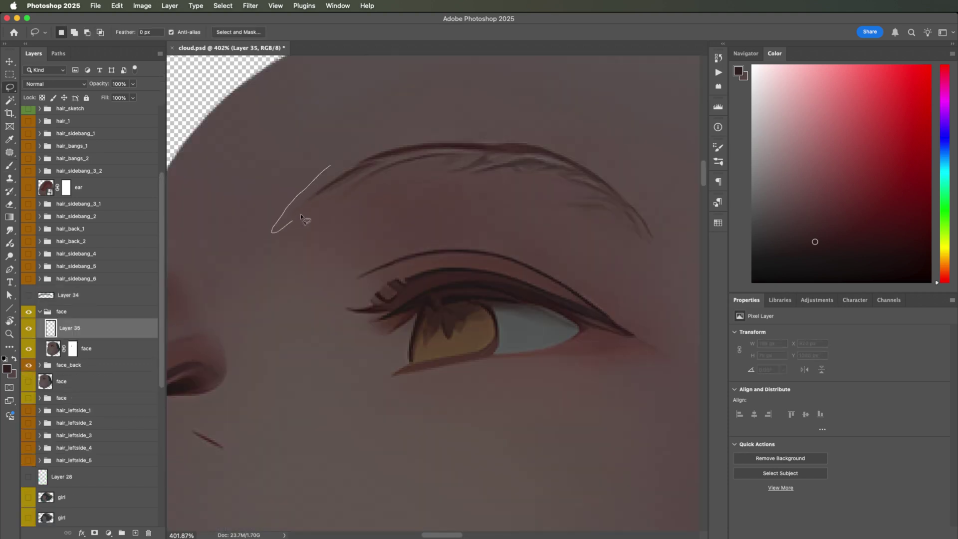
left_click(503, 509)
left_click(844, 441)
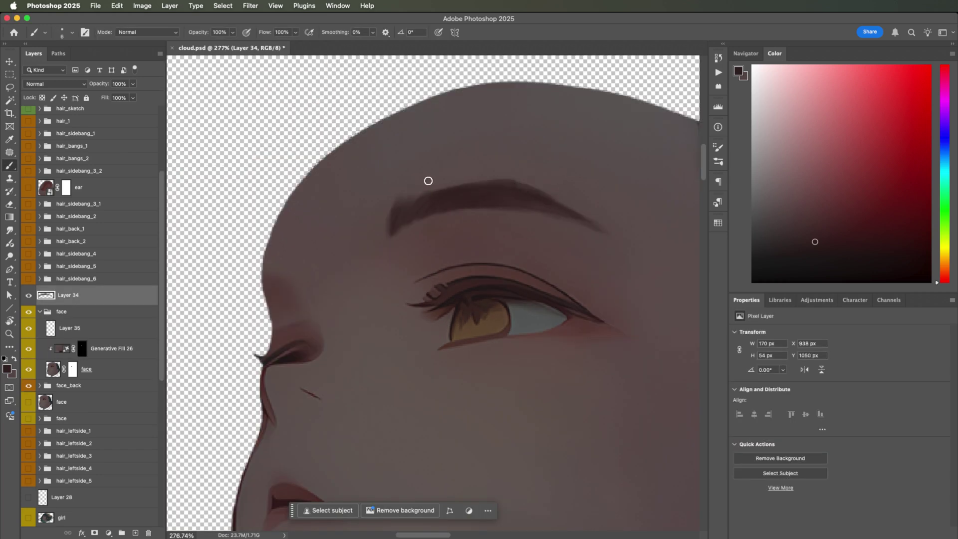
Step: Flip the canvas to check the eyebrow, then confirm the far eyebrow's placement by the nose
key("ctrl+shift+h")
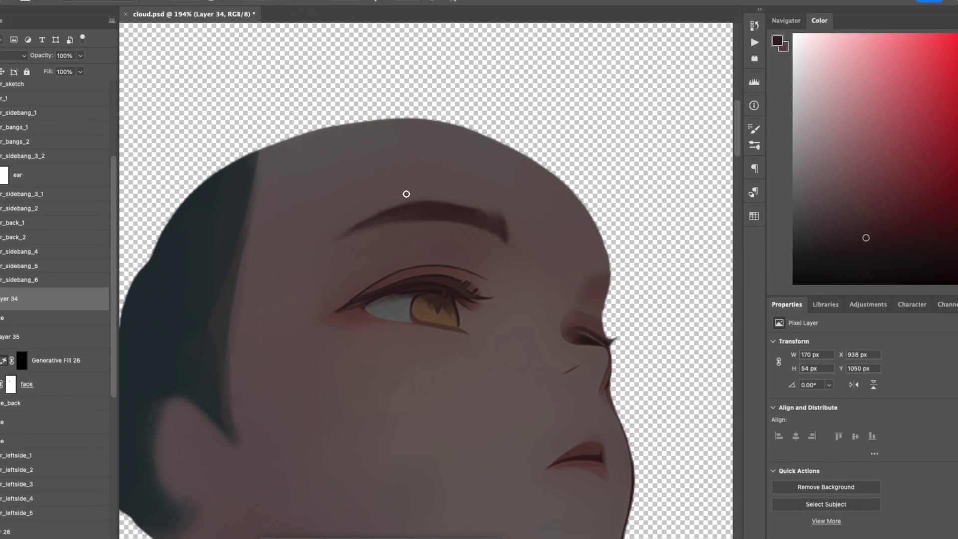
key("ctrl+shift+h")
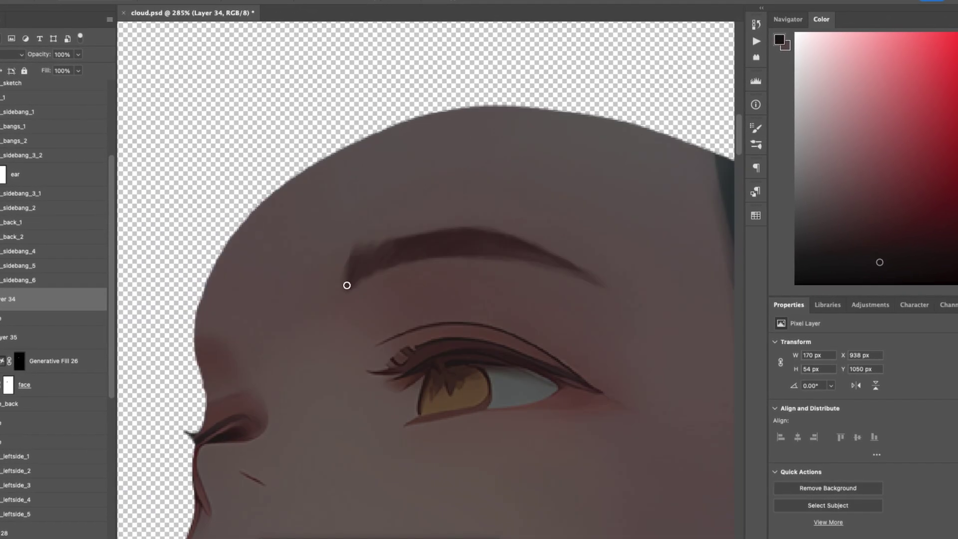
left_click_drag(352, 279, 313, 286)
scroll(528, 252, "down", 5)
key("Return")
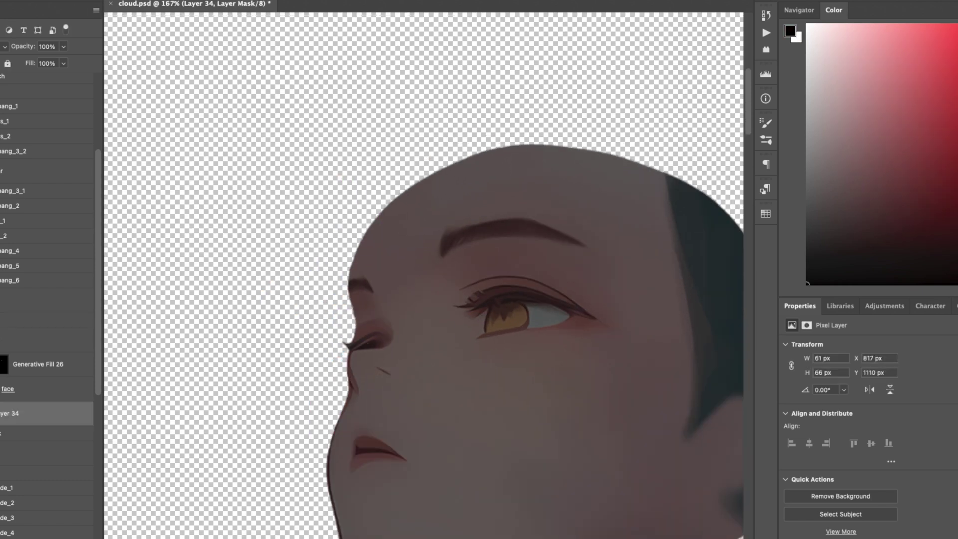
scroll(322, 292, "up", 3)
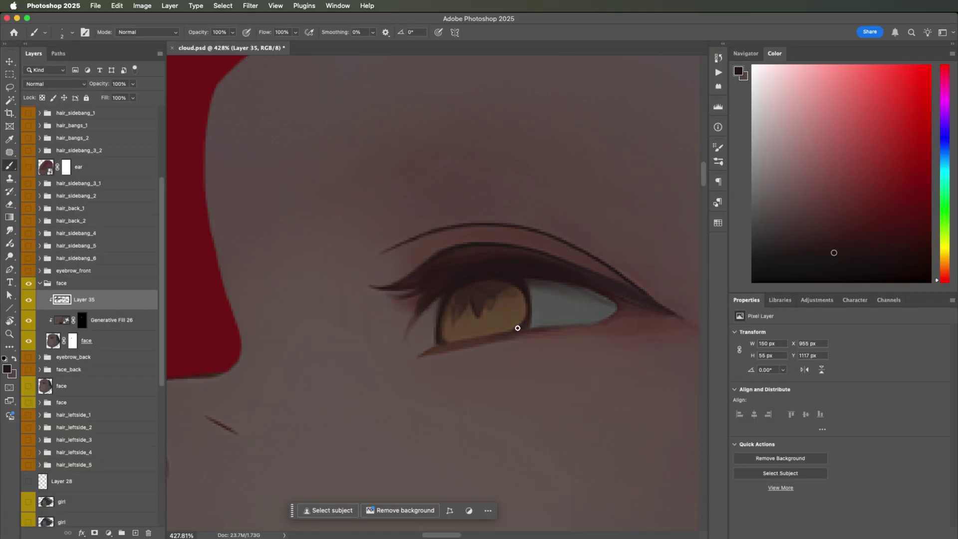
Step: Sample the iris colour and paint a short cyan catchlight in the iris
scroll(534, 321, "down", 3)
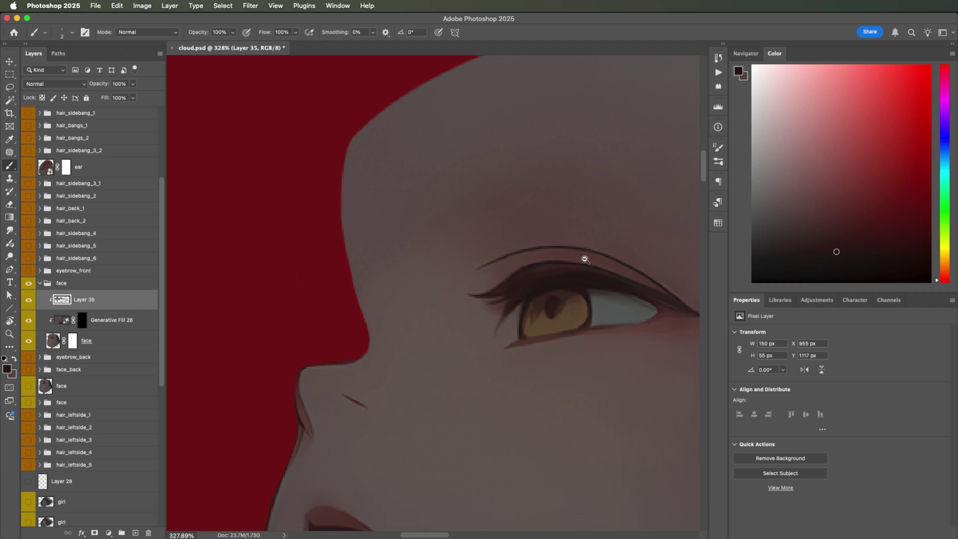
scroll(573, 259, "down", 3)
scroll(529, 311, "up", 4)
left_click(528, 311, "alt")
key("bracketright")
key("bracketright")
key("bracketright")
key("bracketright")
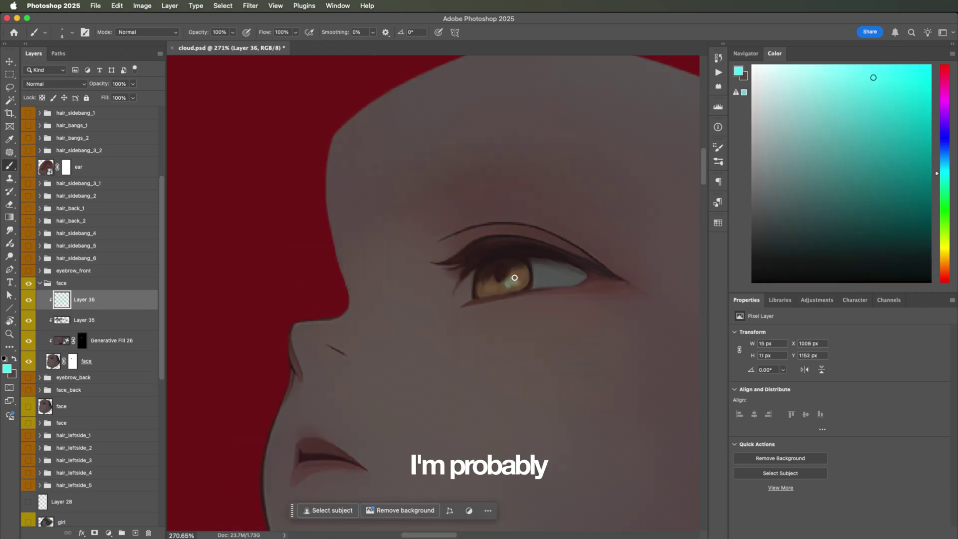
left_click_drag(516, 278, 516, 274)
Step: Dab more cyan onto the catchlight with a smaller brush, then switch the brush to Clear mode
scroll(517, 277, "up", 3)
key("bracketleft")
key("bracketleft")
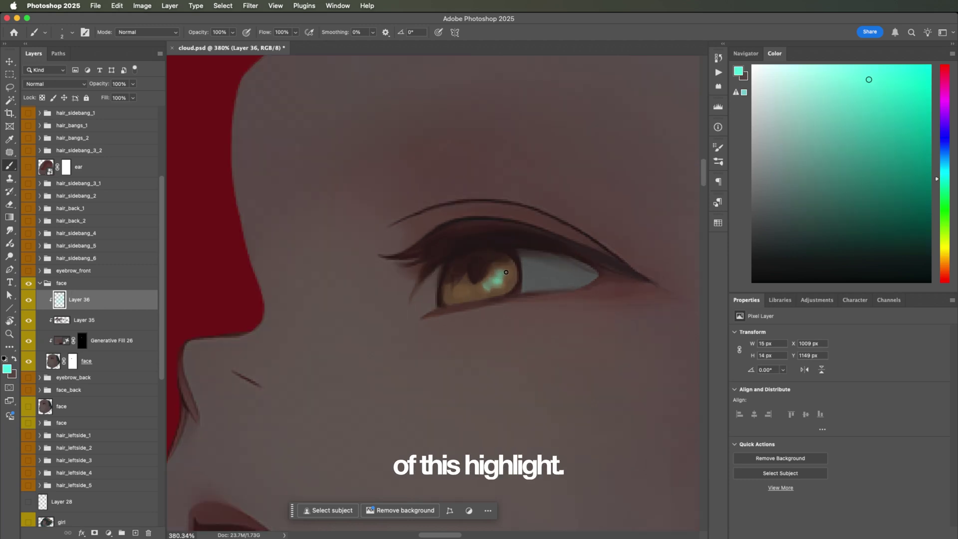
left_click(505, 271)
scroll(519, 274, "up", 1)
key("bracketright")
key("bracketright")
key("shift+alt+r")
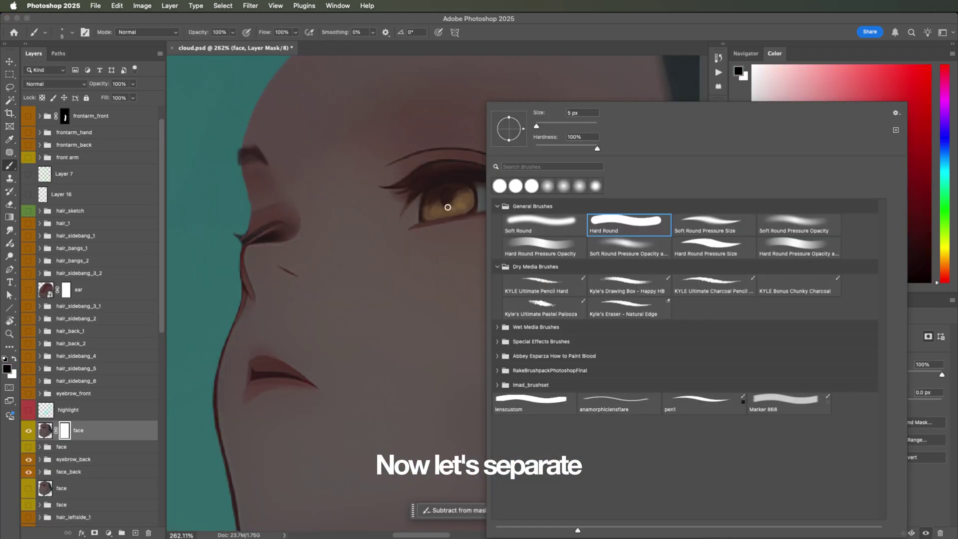
Step: Mask the face copy away along the inner upper eyelid, leaving an oval around the eye
key("Escape")
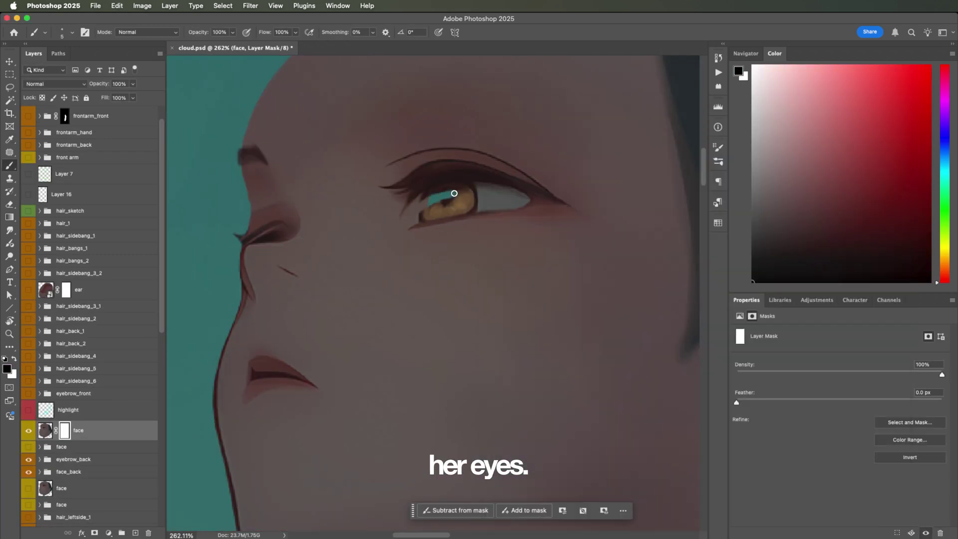
scroll(456, 192, "up", 2)
mouse_move(482, 186)
left_mouse_down()
mouse_move(398, 218)
mouse_move(394, 228)
left_mouse_up()
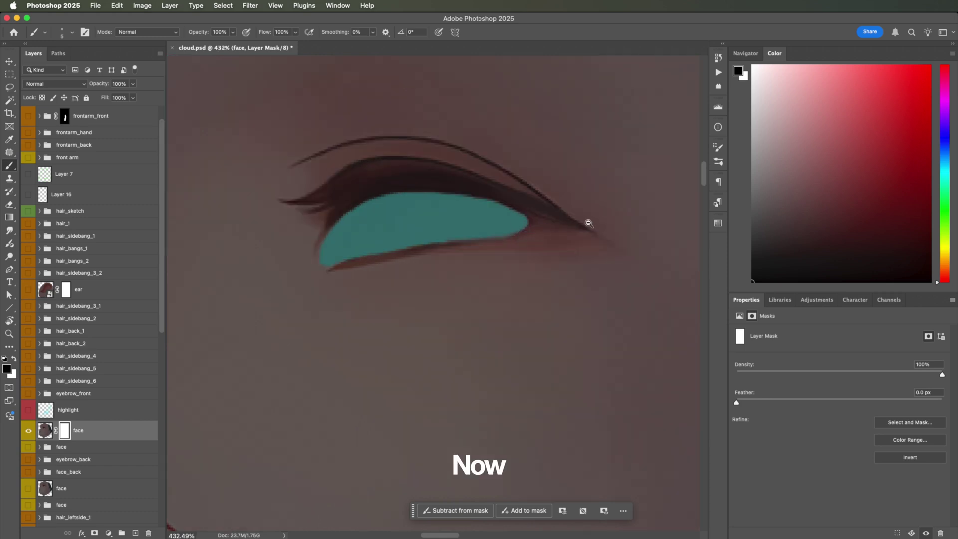
left_click_drag(588, 223, 569, 248)
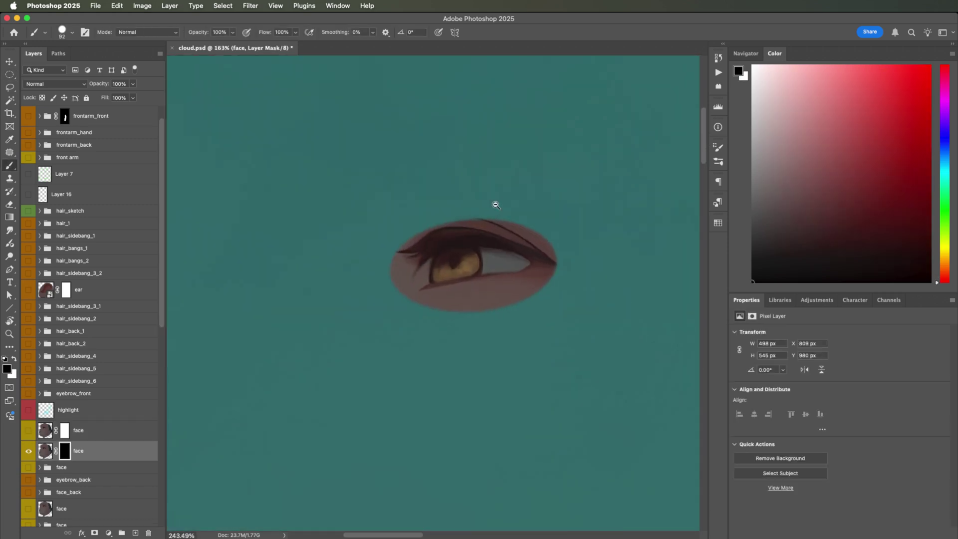
scroll(497, 205, "up", 4)
Step: Paint grey over the eye white and warm skin tone over the left lashes
mouse_move(463, 282)
left_mouse_down()
mouse_move(457, 238)
mouse_move(529, 235)
left_mouse_up()
left_click(458, 239, "alt")
left_click(342, 284, "alt")
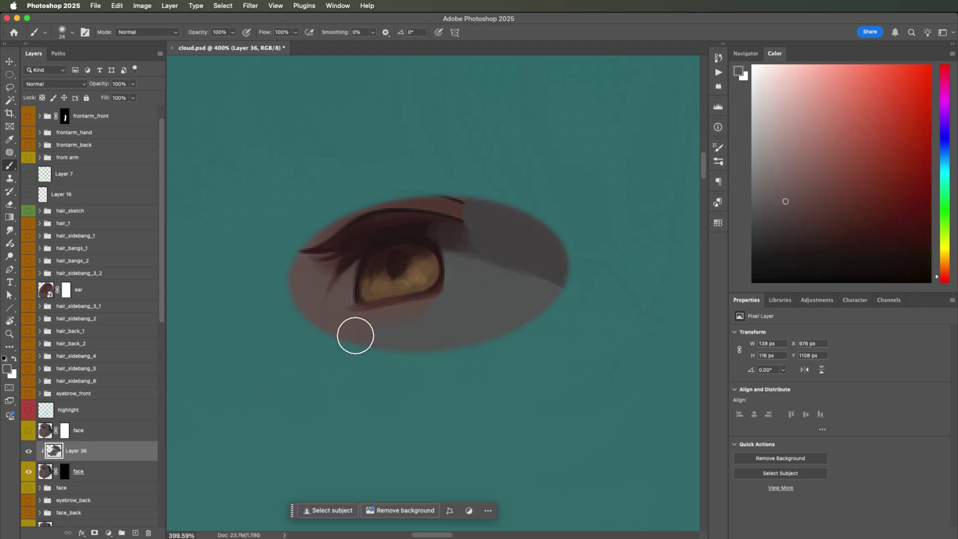
left_click(320, 270, "alt")
left_click_drag(335, 239, 384, 220)
Step: Lasso the eye and lashes and Generative Fill the selected eye area
key("l")
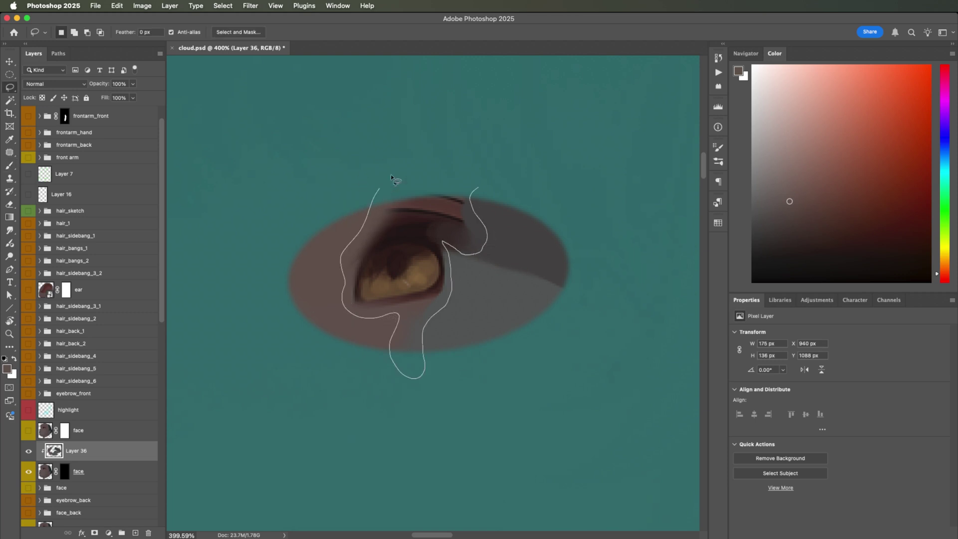
left_click_drag(408, 170, 408, 170)
left_click(319, 510)
left_click(509, 509)
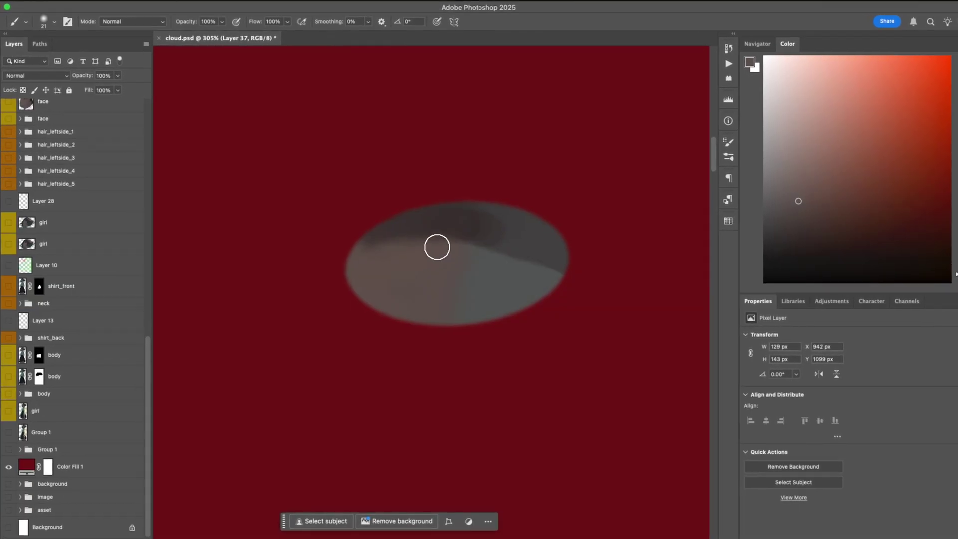
left_click(559, 219, "alt")
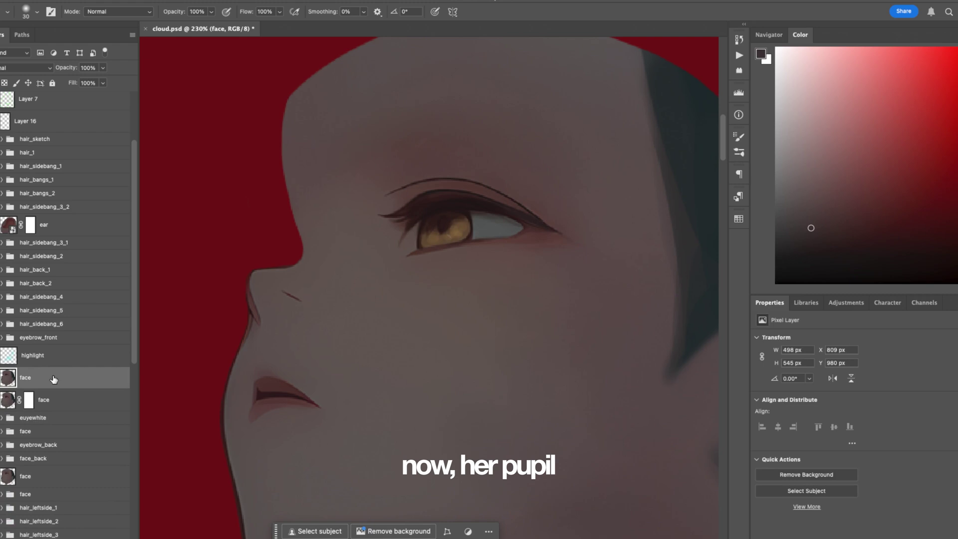
Step: On the face layer, select an oval around the pupil and reposition the separated pupil in the eye
left_click(43, 398)
left_click_drag(388, 174, 486, 262)
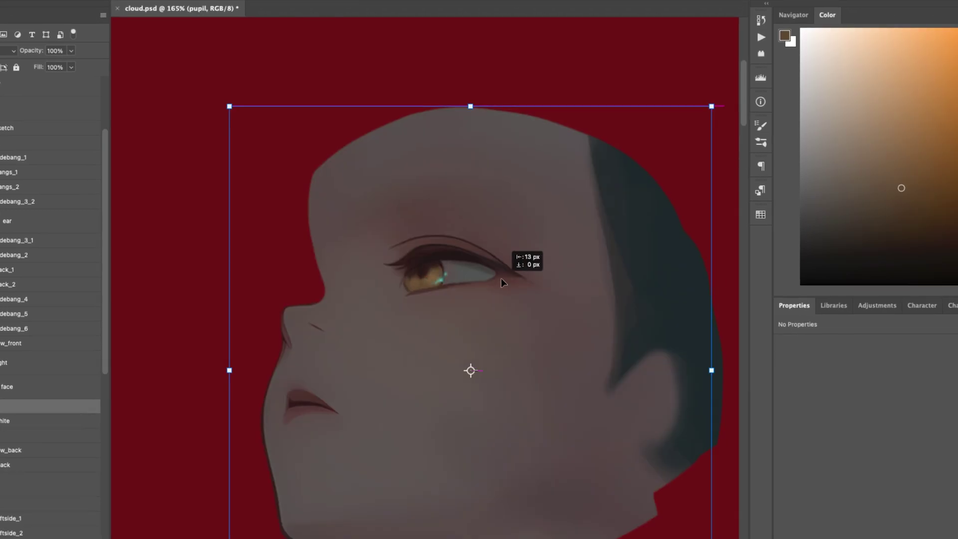
left_click_drag(501, 277, 521, 272)
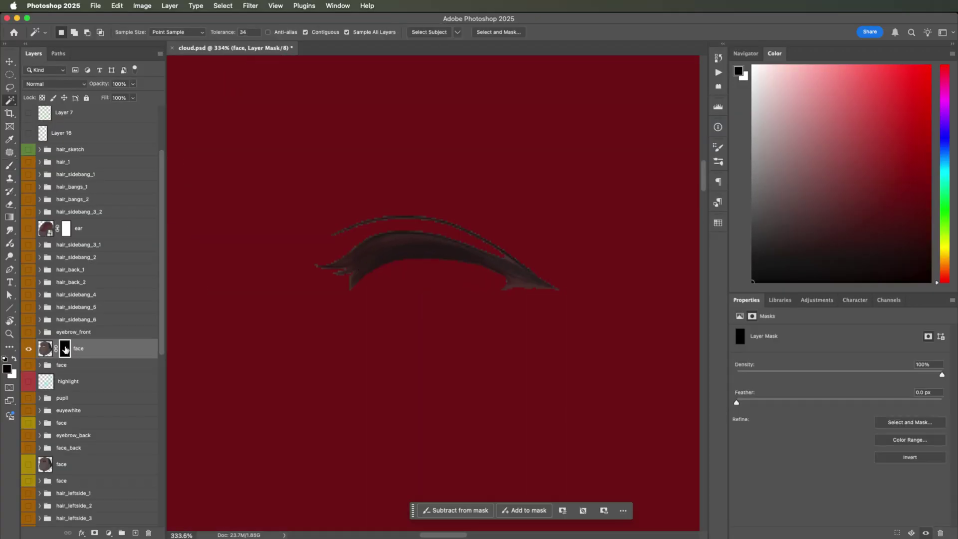
Step: Refine the face mask edges in Select and Mask and Generative Fill the gap left by the lashes
double_click(64, 348)
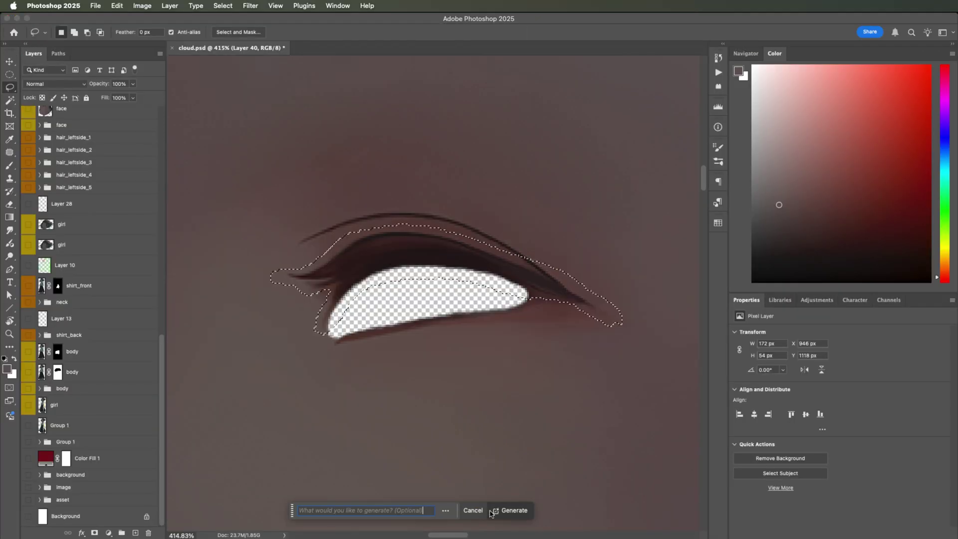
left_click(506, 513)
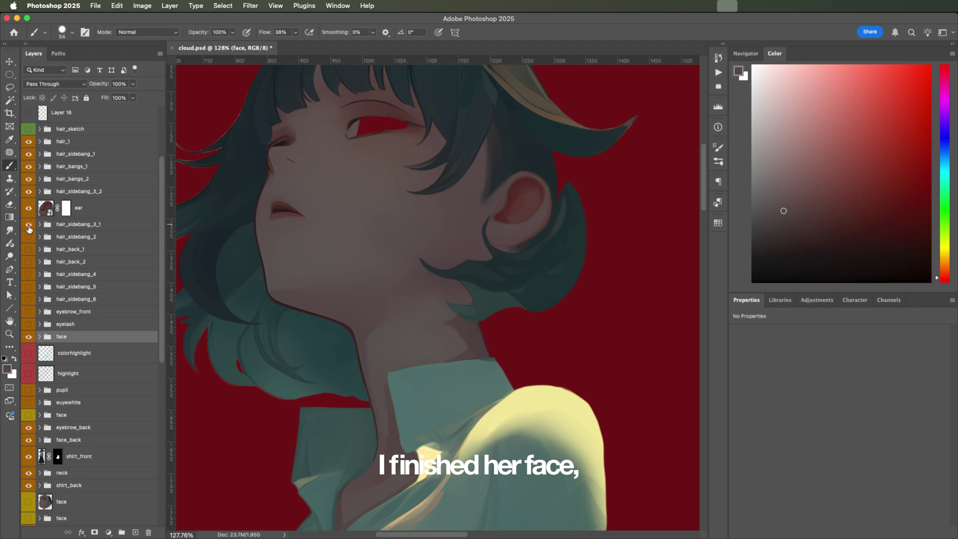
Step: Show hair_sidebang_2, hide hair_sidebang_3_2, and warp Group 3's upper body and middle
left_click(28, 236)
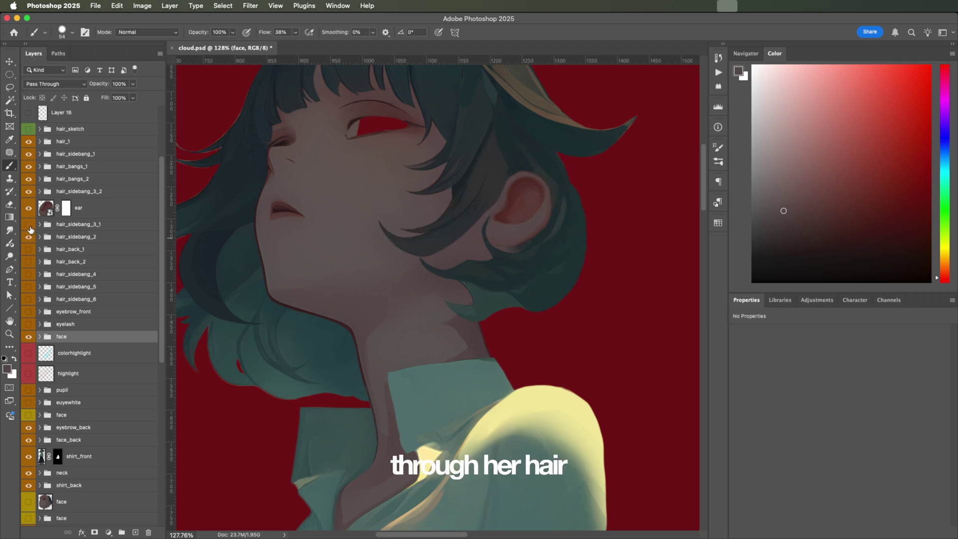
left_click(28, 191)
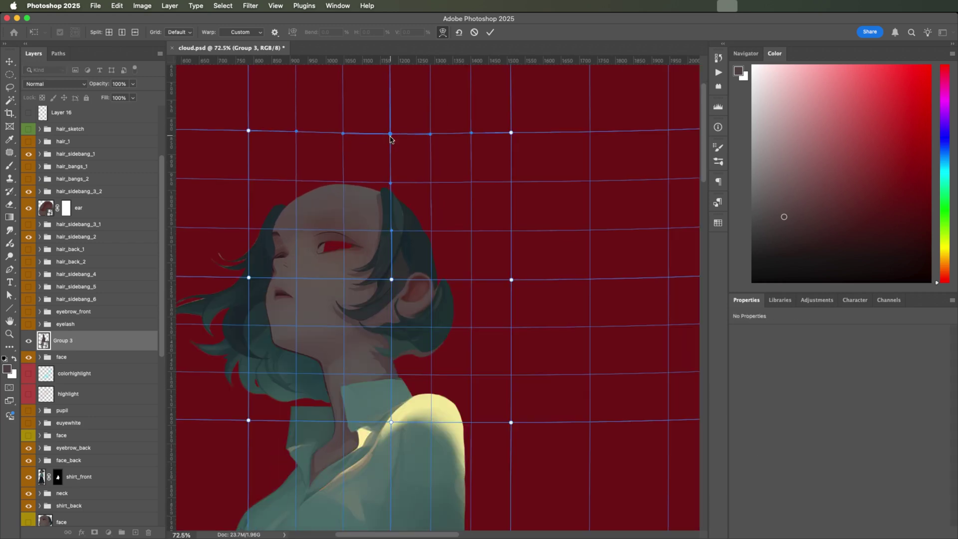
left_click_drag(391, 132, 392, 124)
key("ctrl+z")
left_click_drag(392, 280, 391, 289)
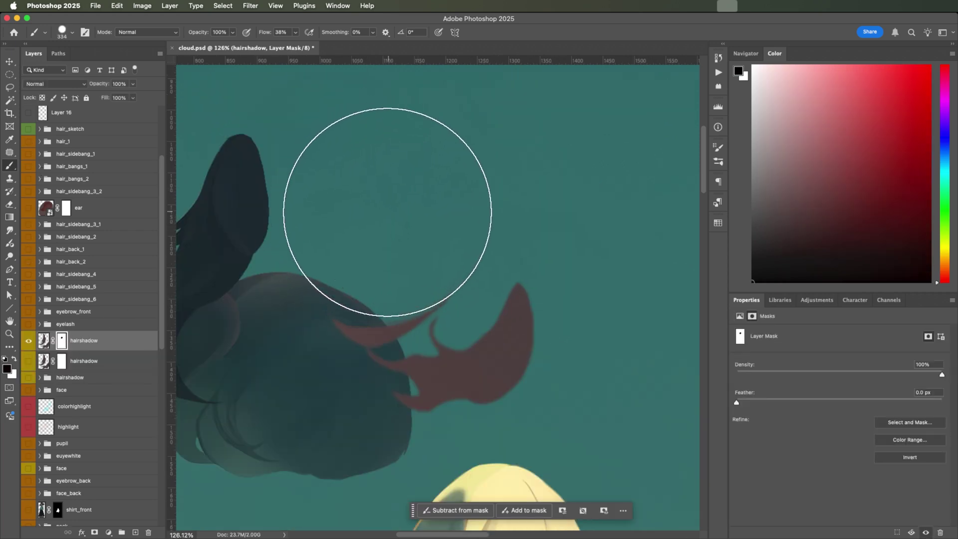
scroll(389, 287, "up", 3)
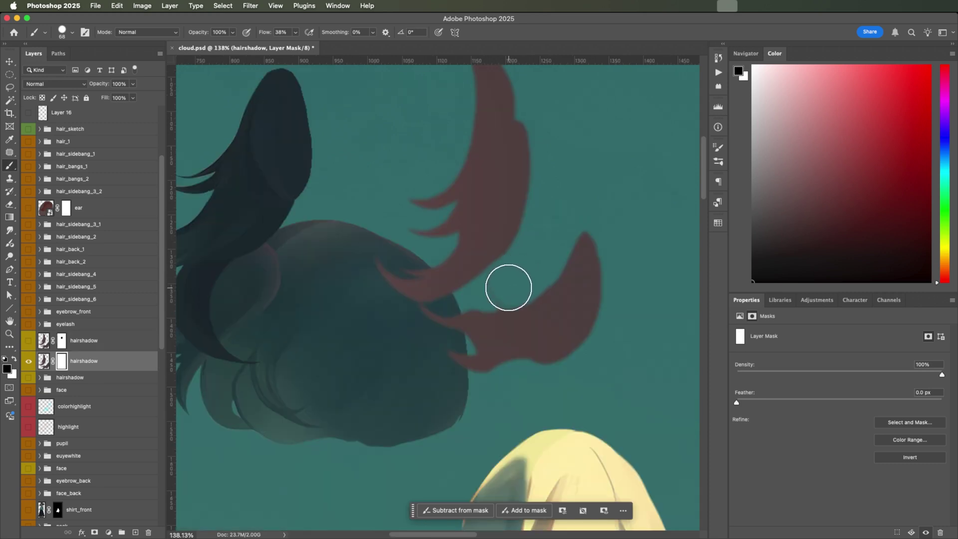
scroll(442, 344, "up", 4)
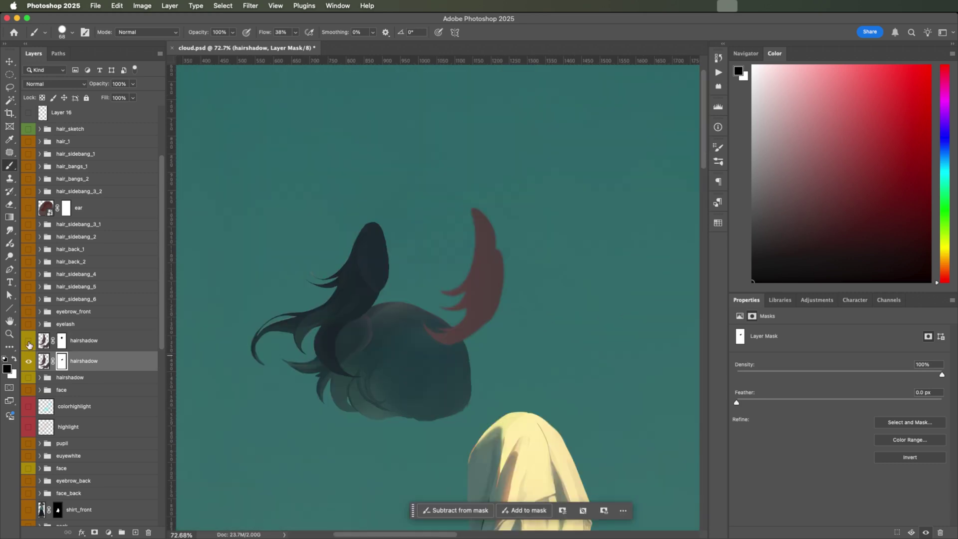
Step: Smudge the teal shirt's lower hem down into the skirt area on the back layer
left_click(29, 340)
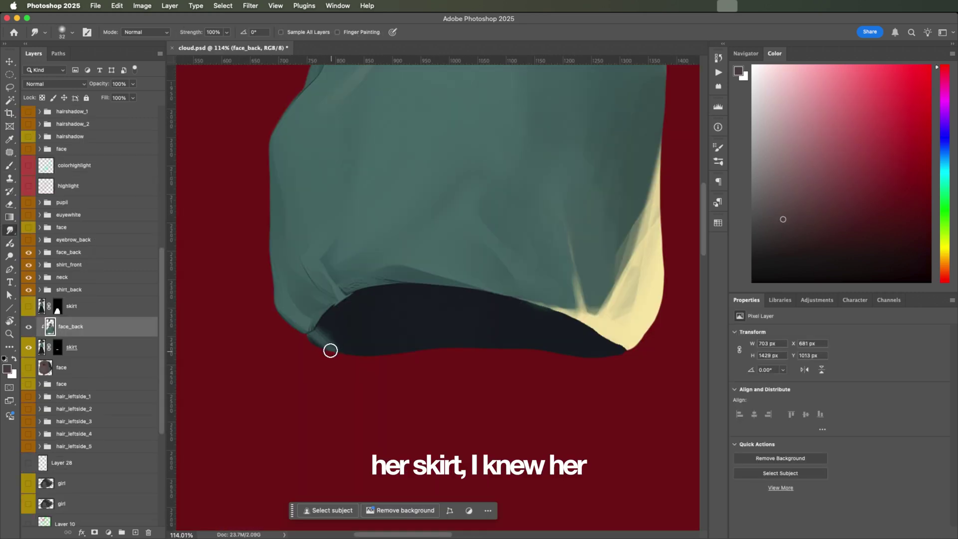
scroll(314, 339, "up", 3)
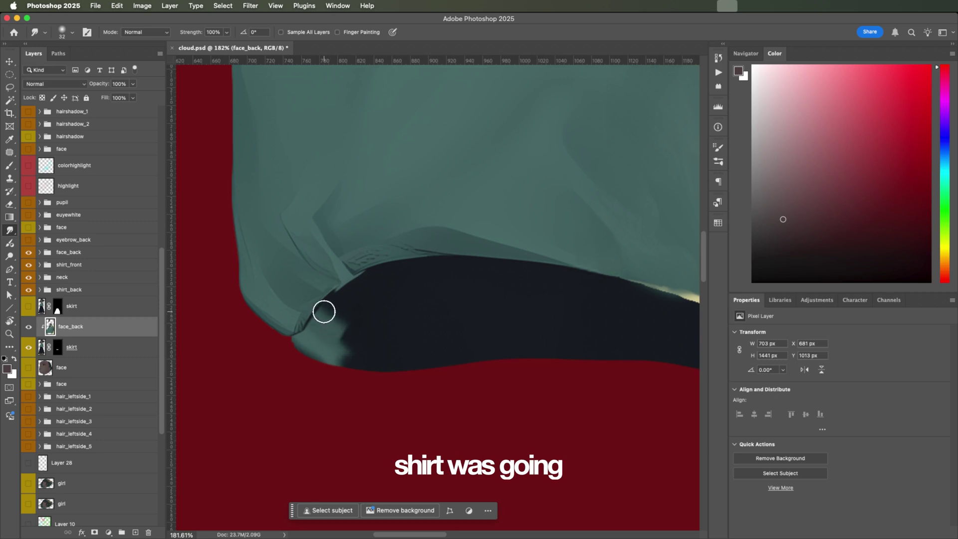
mouse_move(333, 321)
left_mouse_down()
mouse_move(367, 325)
mouse_move(369, 286)
left_mouse_up()
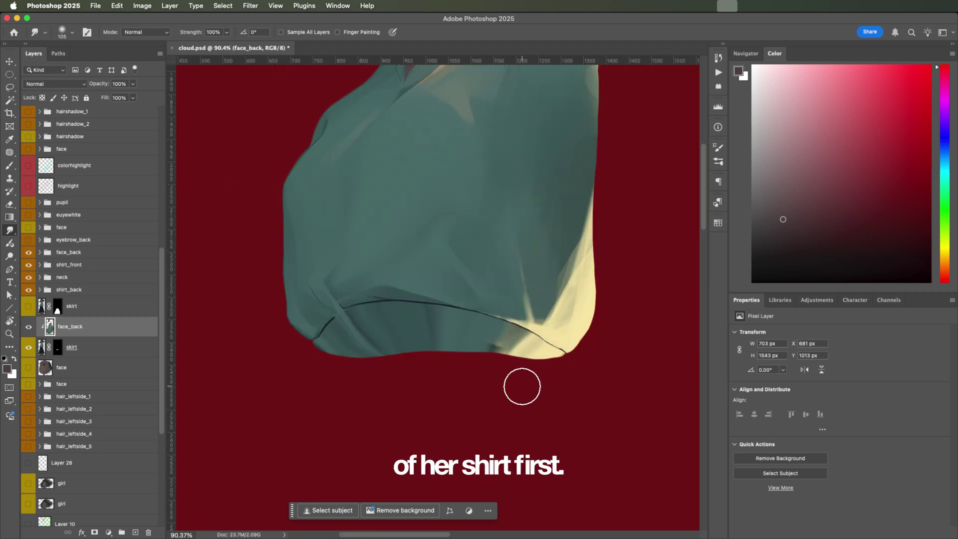
mouse_move(522, 387)
left_mouse_down()
mouse_move(543, 373)
mouse_move(523, 349)
left_mouse_up()
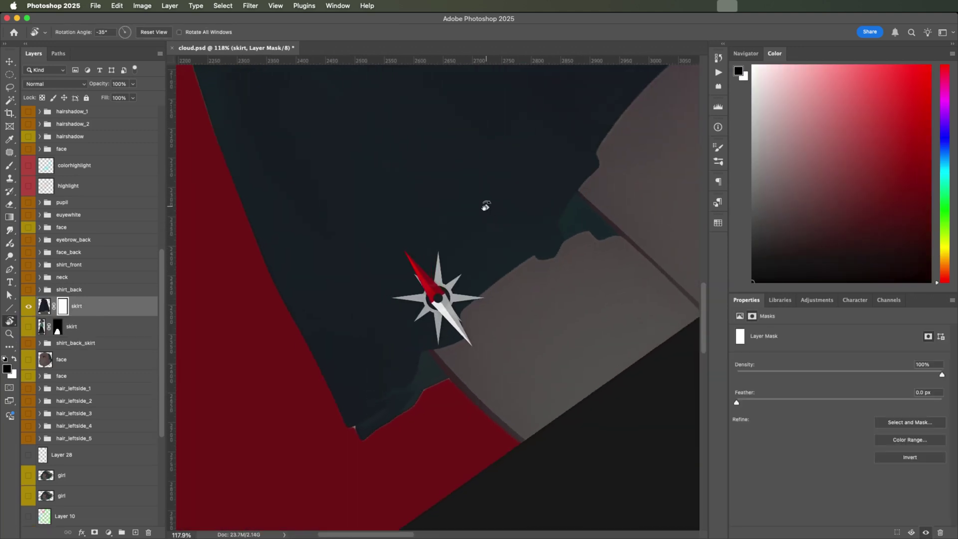
Step: Paint the skirt mask along its edge and across the legs
left_click_drag(486, 206, 437, 313)
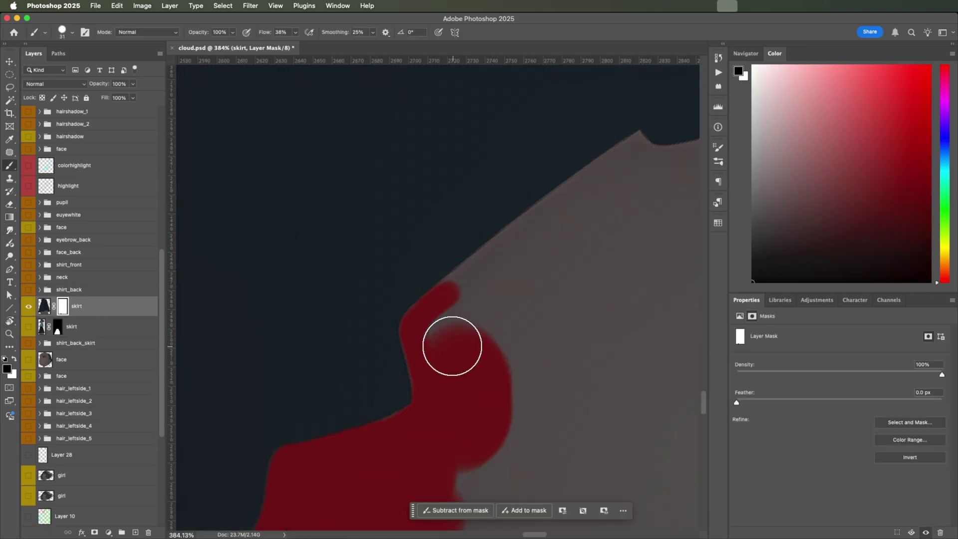
mouse_move(451, 342)
left_mouse_down()
mouse_move(456, 313)
mouse_move(573, 237)
left_mouse_up()
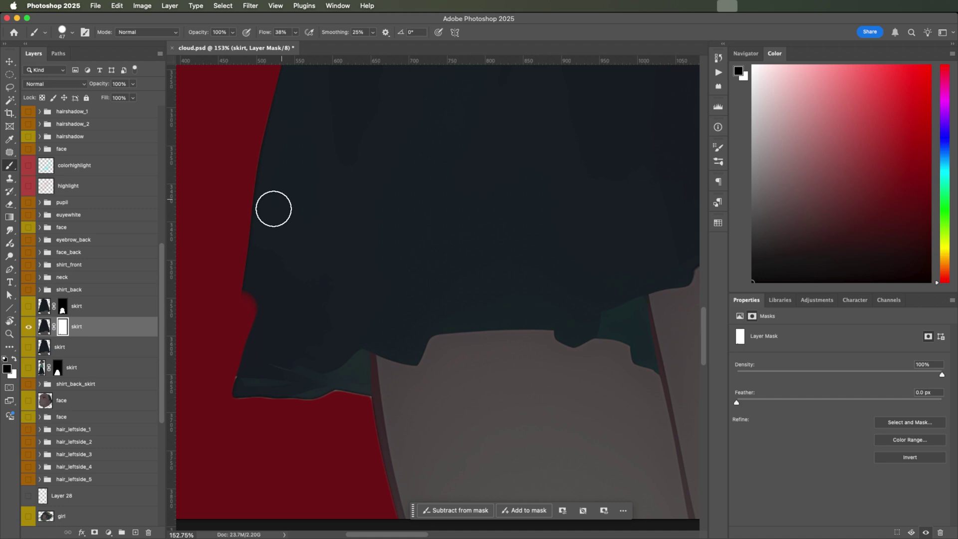
scroll(238, 309, "down", 5)
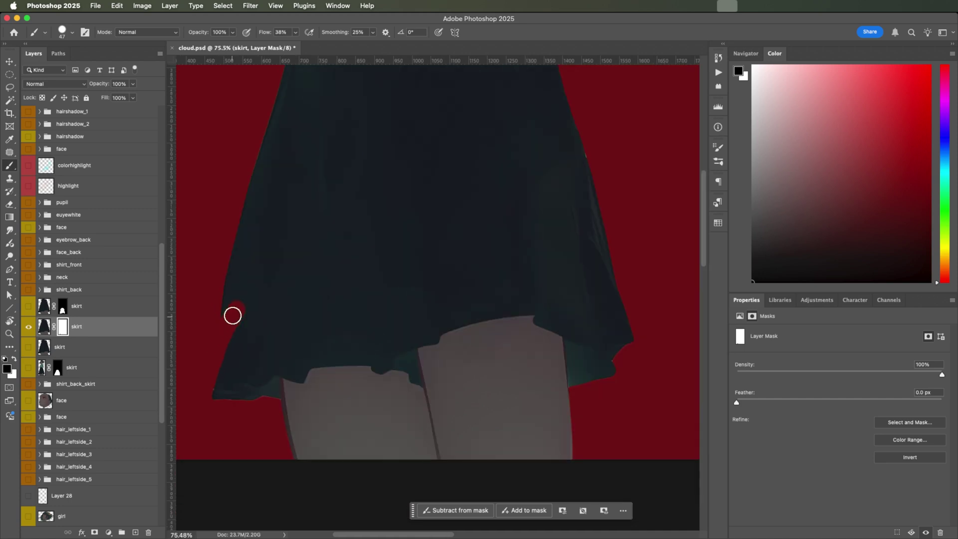
left_click_drag(559, 419, 294, 419)
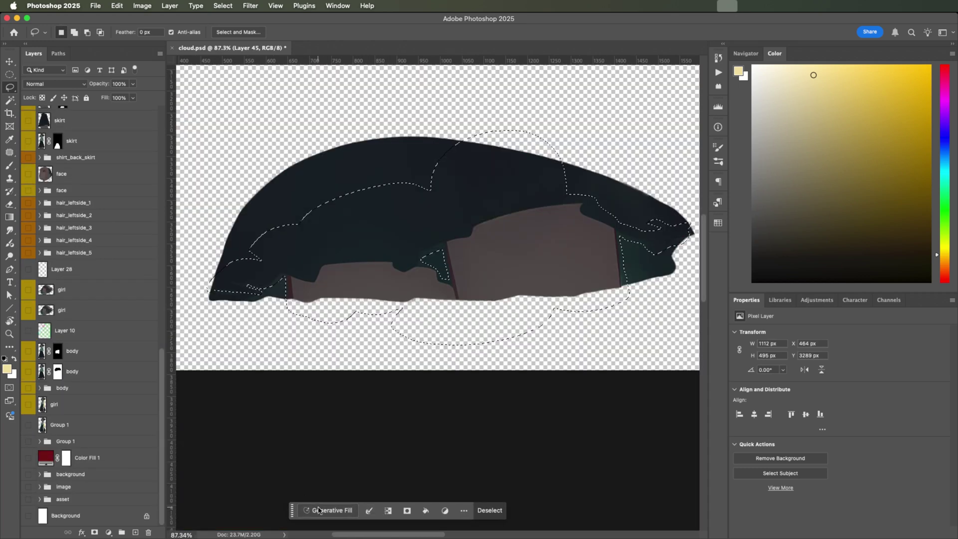
Step: Fill the skirt gap with Generative Fill and nudge the skirt into place with Free Transform
left_click(322, 510)
left_click(511, 509)
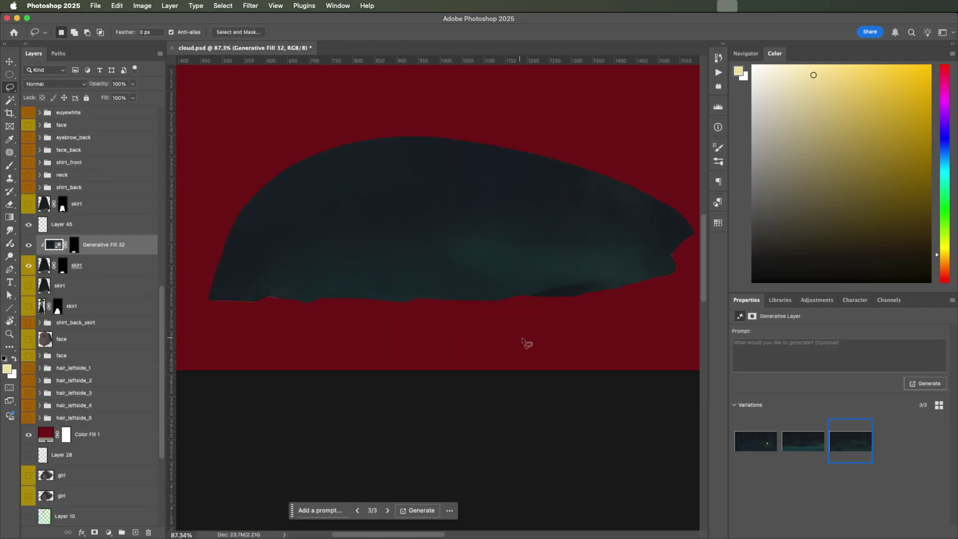
key("super+t")
mouse_move(552, 210)
left_mouse_down()
mouse_move(524, 202)
mouse_move(563, 205)
mouse_move(552, 207)
left_mouse_up()
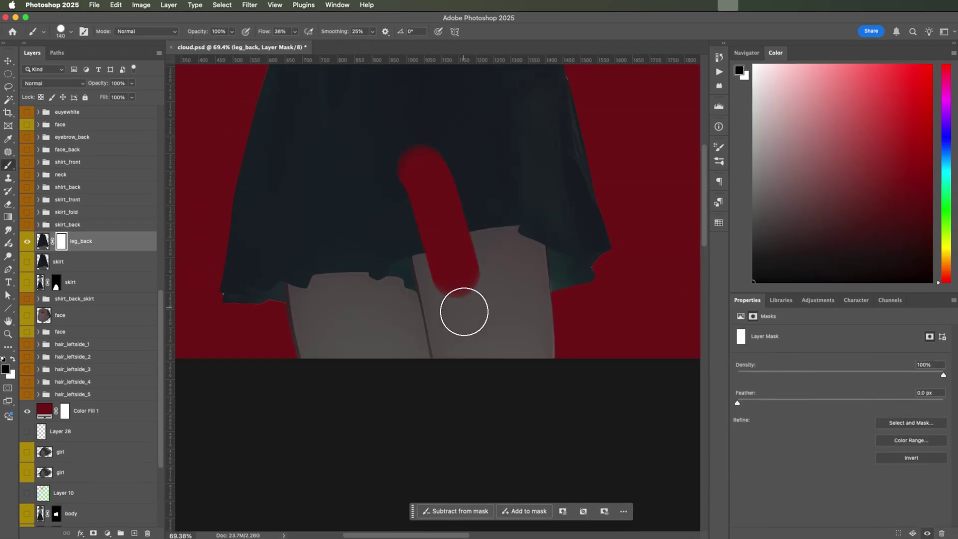
Step: Mask out the back leg: outline it, Magic Wand inside, fill the inverted area black
left_click_drag(464, 312, 444, 214)
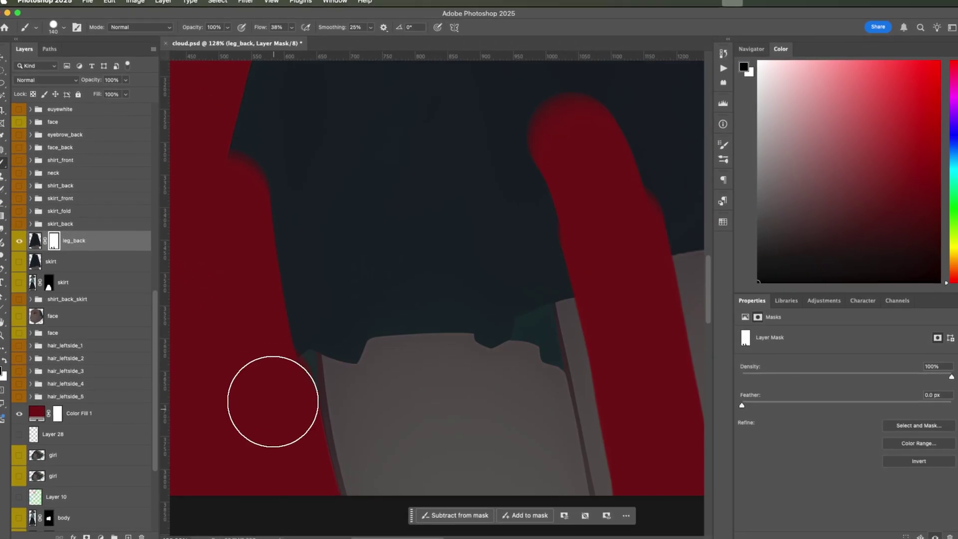
mouse_move(272, 402)
left_mouse_down()
mouse_move(260, 320)
mouse_move(272, 419)
left_mouse_up()
left_click(382, 282)
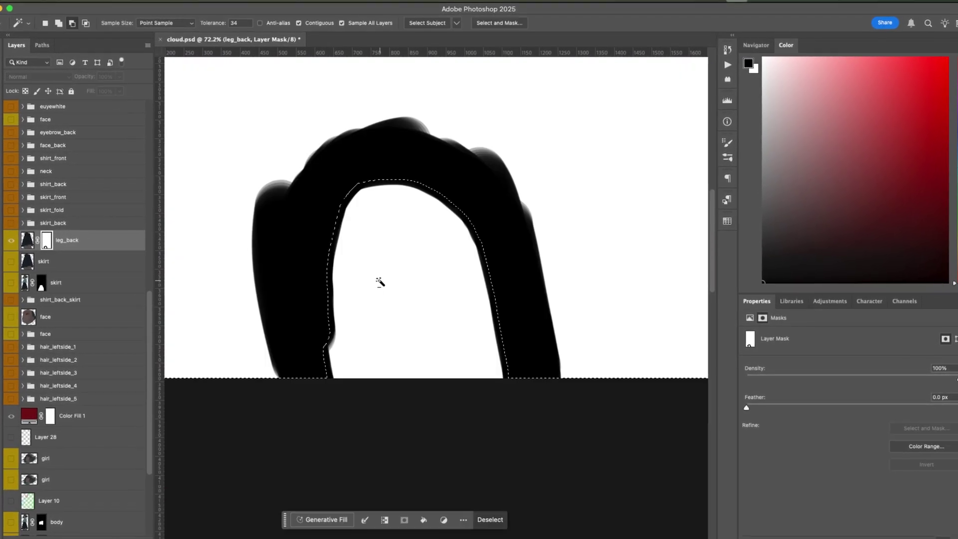
key("ctrl+shift+i")
key("alt+BackSpace")
key("ctrl+d")
left_click(54, 243, "alt")
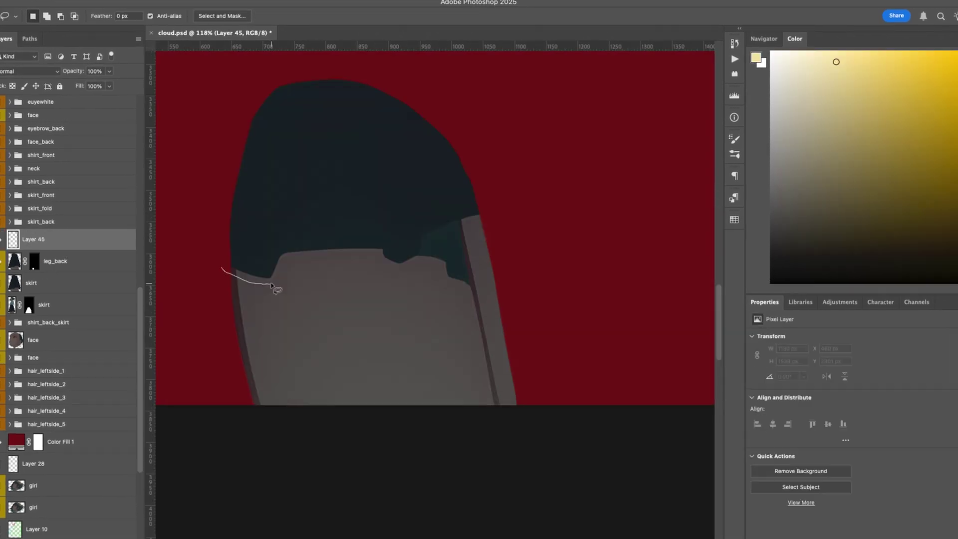
Step: Generate the hidden leg top, paint the front leg's mask, and move the skirt back
left_click_drag(278, 283, 293, 268)
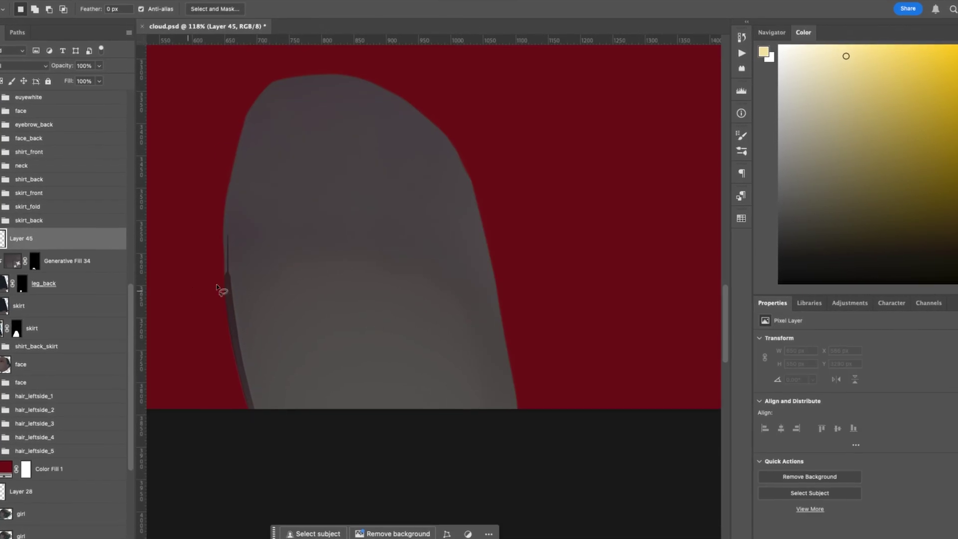
key("b")
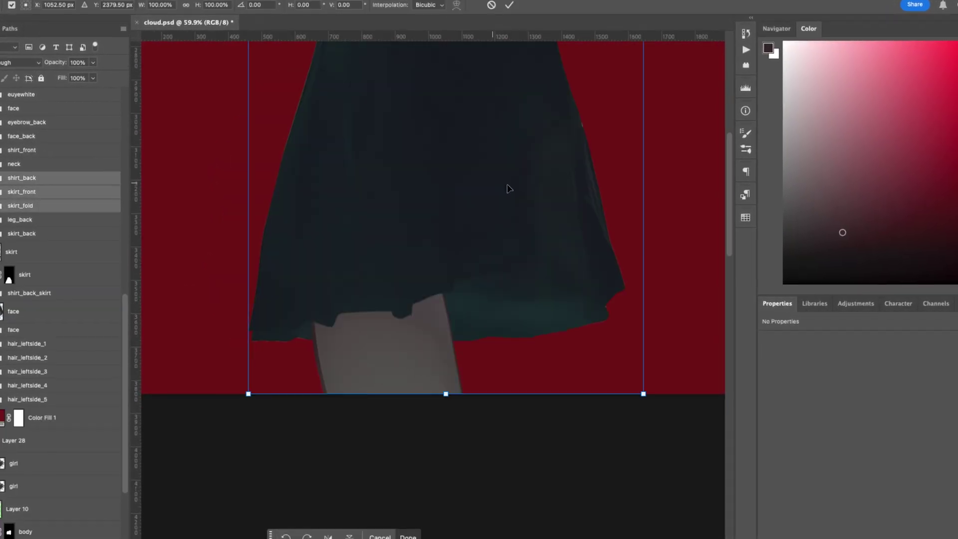
left_click_drag(508, 188, 491, 184)
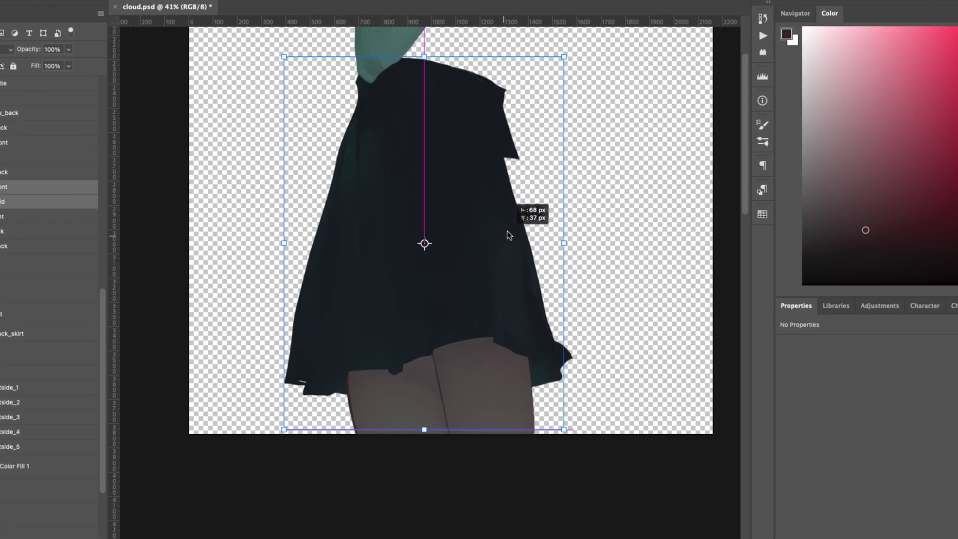
left_click_drag(509, 230, 510, 253)
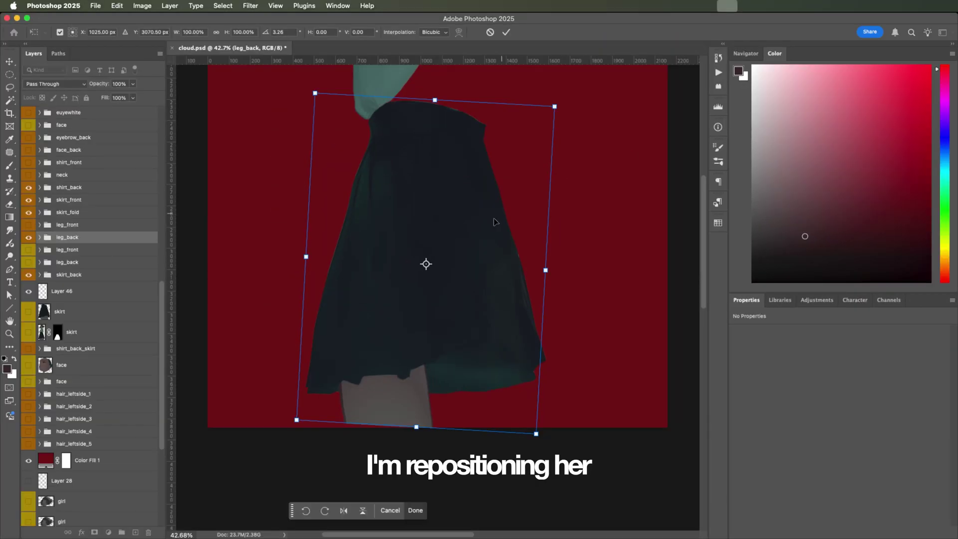
Step: Align the skirt with the figure, then paint the girl mask to reveal the back arm
left_click_drag(493, 222, 505, 200)
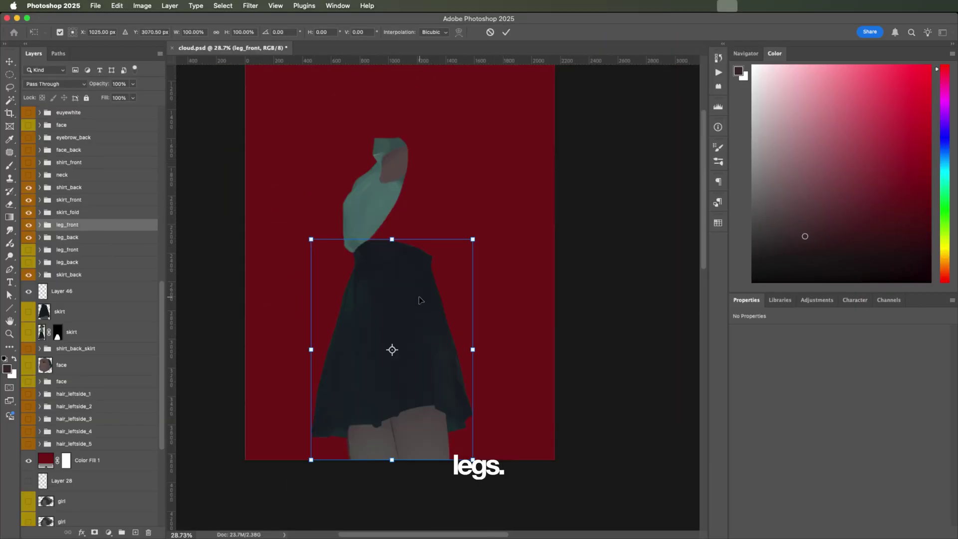
left_click_drag(417, 299, 409, 292)
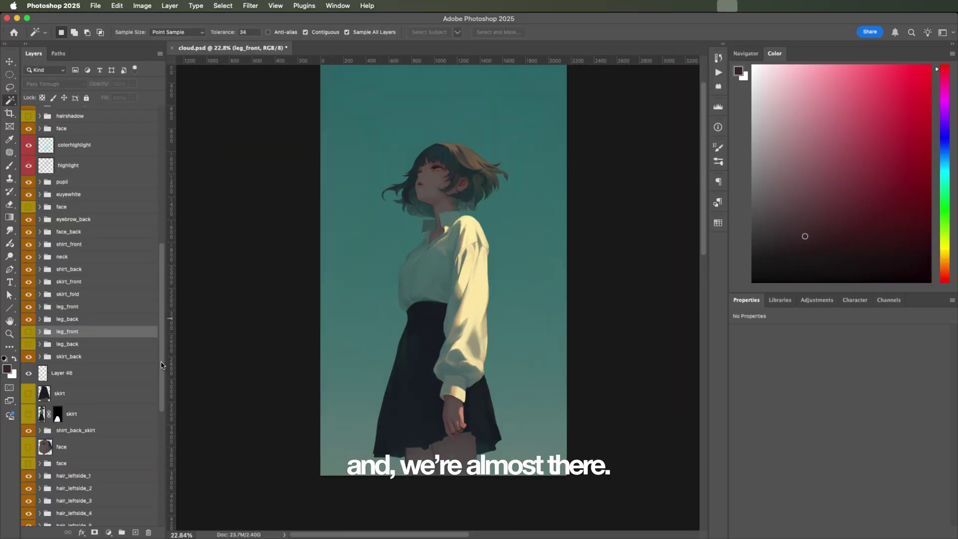
scroll(99, 299, "down", 5)
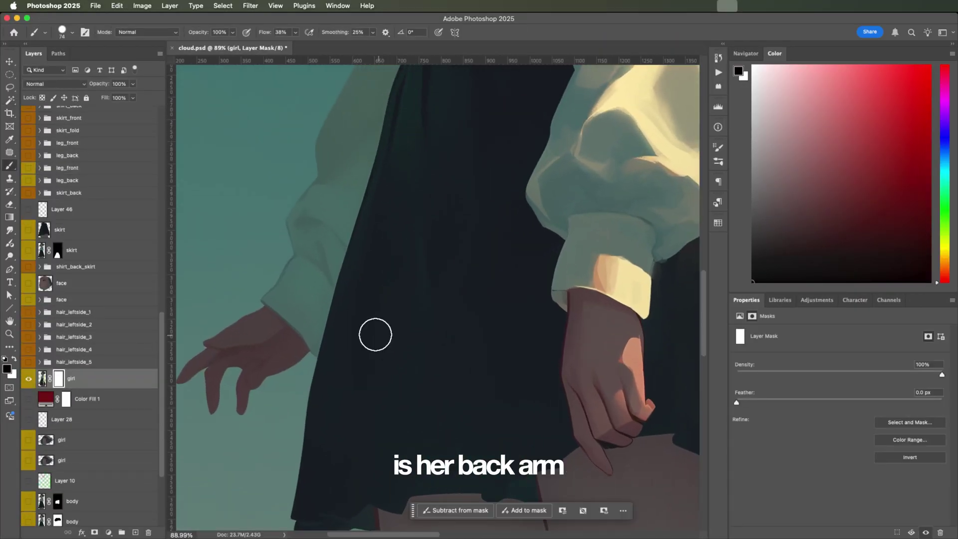
right_click(397, 317)
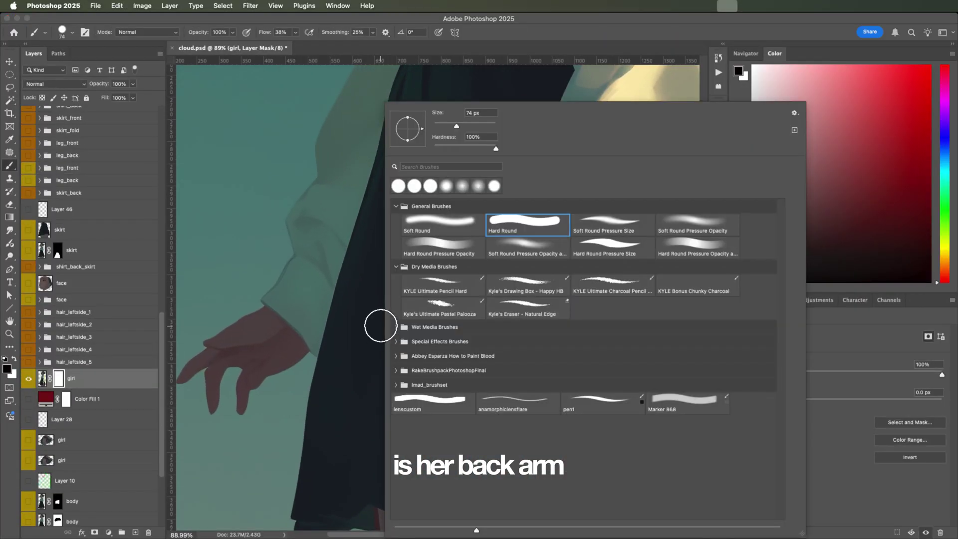
left_click_drag(321, 371, 370, 414)
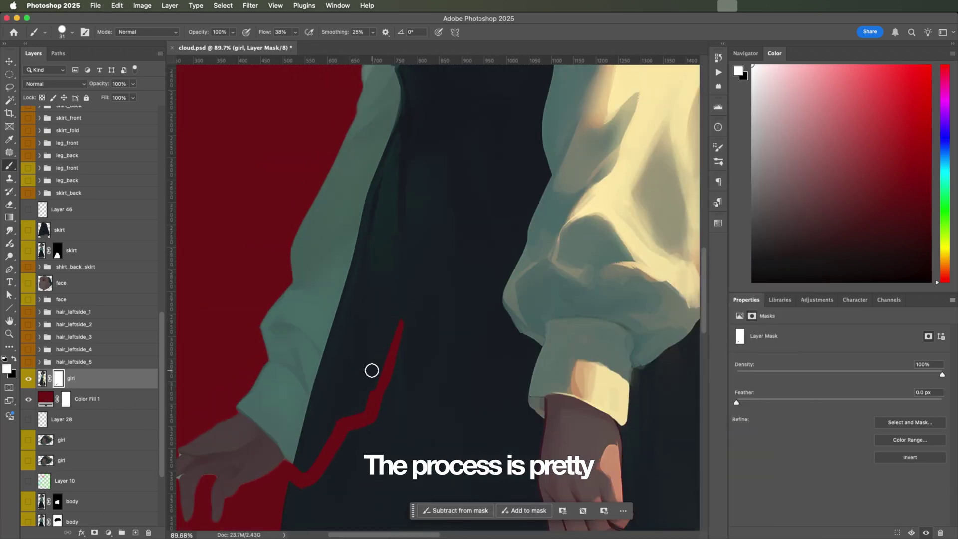
scroll(370, 370, "up", 10)
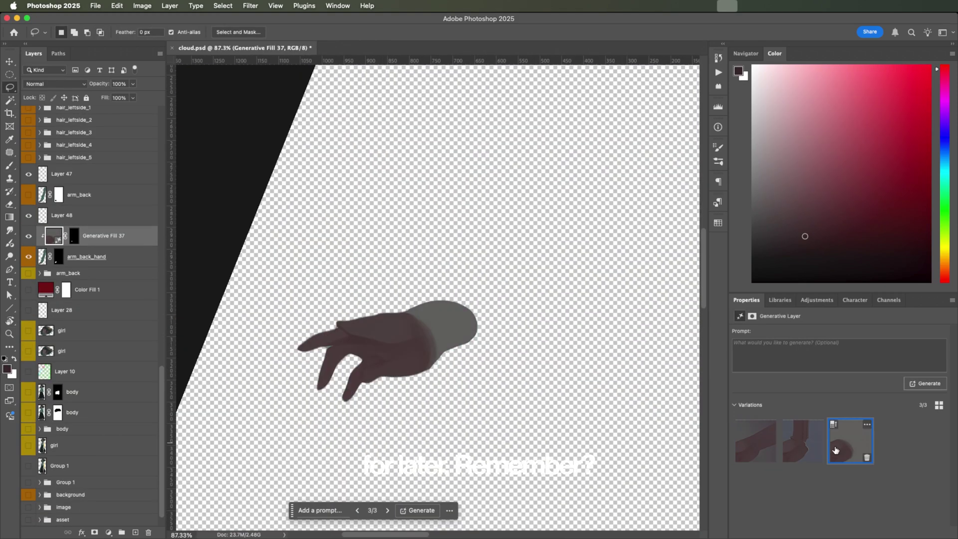
Step: Sketch guide lines over the back hand and fingers with the red backdrop showing
mouse_move(549, 214)
left_mouse_down()
mouse_move(536, 198)
mouse_move(445, 164)
left_mouse_up()
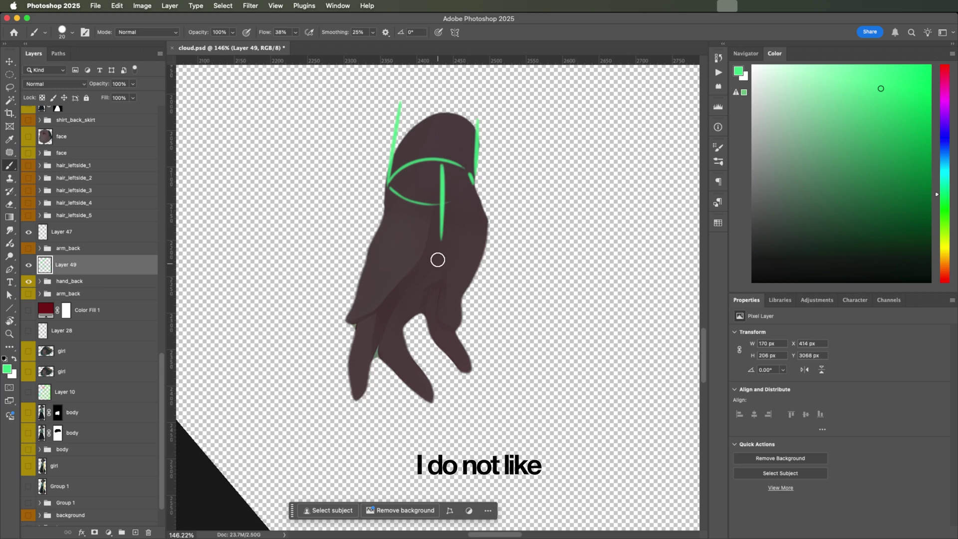
left_click(28, 310)
left_click_drag(370, 261, 389, 262)
mouse_move(455, 281)
left_mouse_down()
mouse_move(477, 316)
mouse_move(483, 271)
mouse_move(494, 306)
left_mouse_up()
left_click_drag(466, 228, 485, 223)
mouse_move(389, 192)
left_mouse_down()
mouse_move(378, 249)
mouse_move(401, 278)
mouse_move(387, 337)
left_mouse_up()
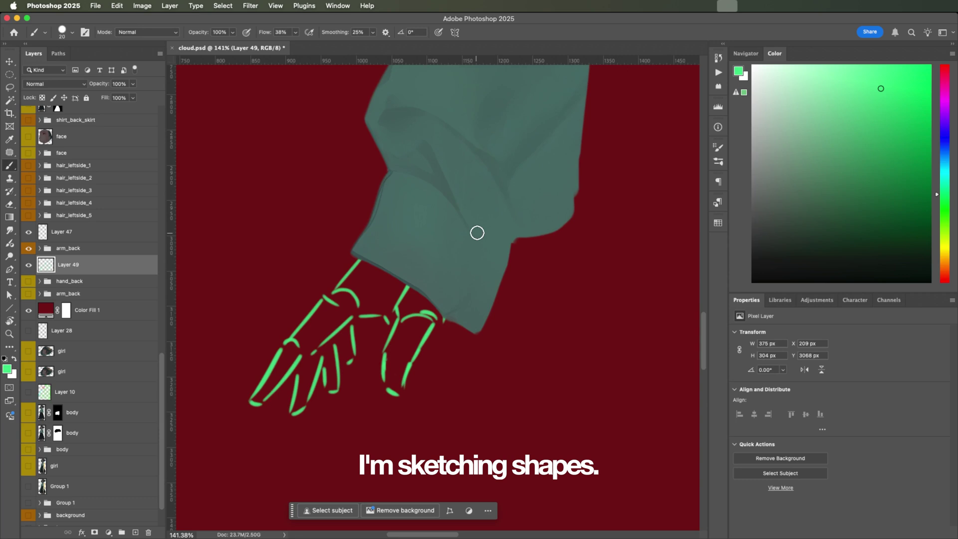
Step: Add more guide strokes to the hand and reorder the duplicated hand layer
key("r")
left_click_drag(477, 231, 419, 187)
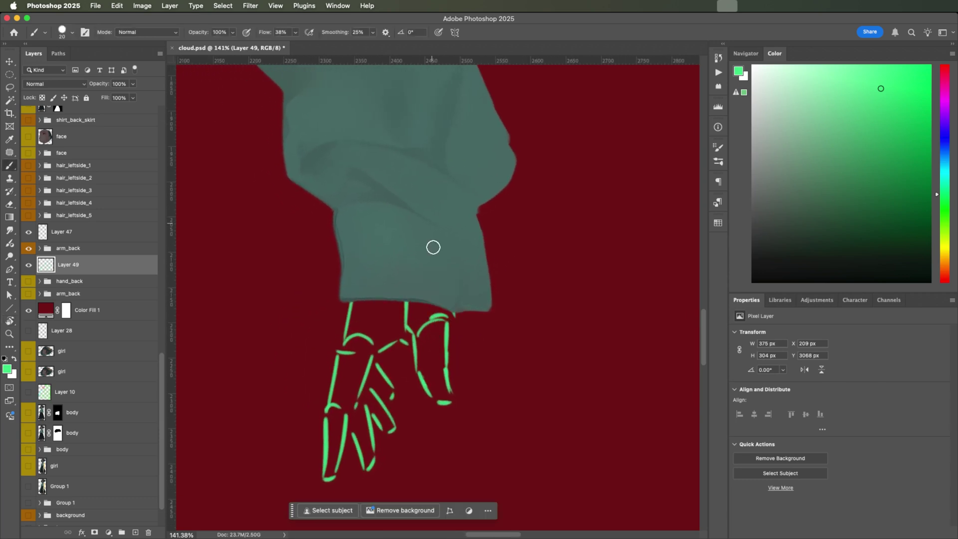
scroll(354, 414, "up", 3)
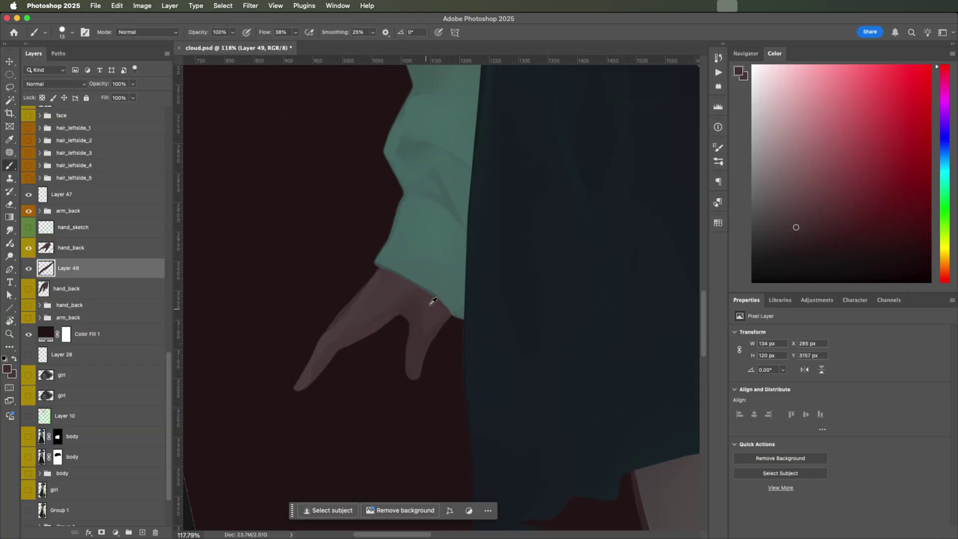
scroll(430, 301, "down", 2)
scroll(438, 284, "up", 3)
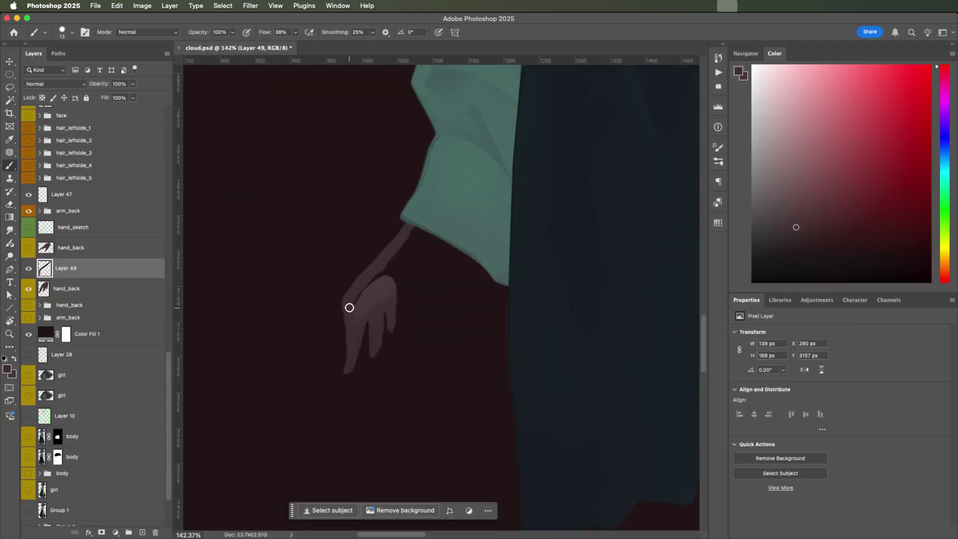
left_click_drag(325, 335, 325, 339)
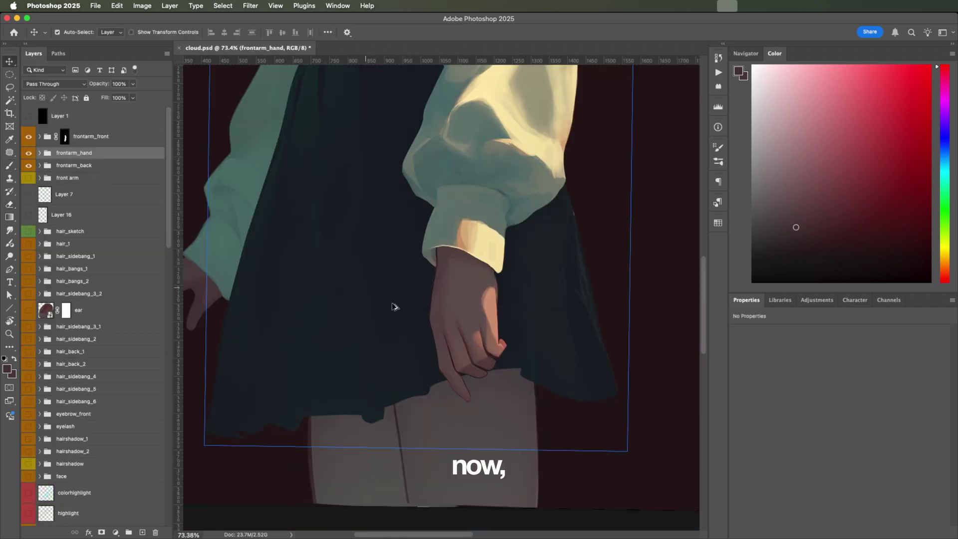
Step: Zoom to the front hand and show its finger pieces, front_main and frontarm_hand layers
left_click_drag(393, 306, 447, 333)
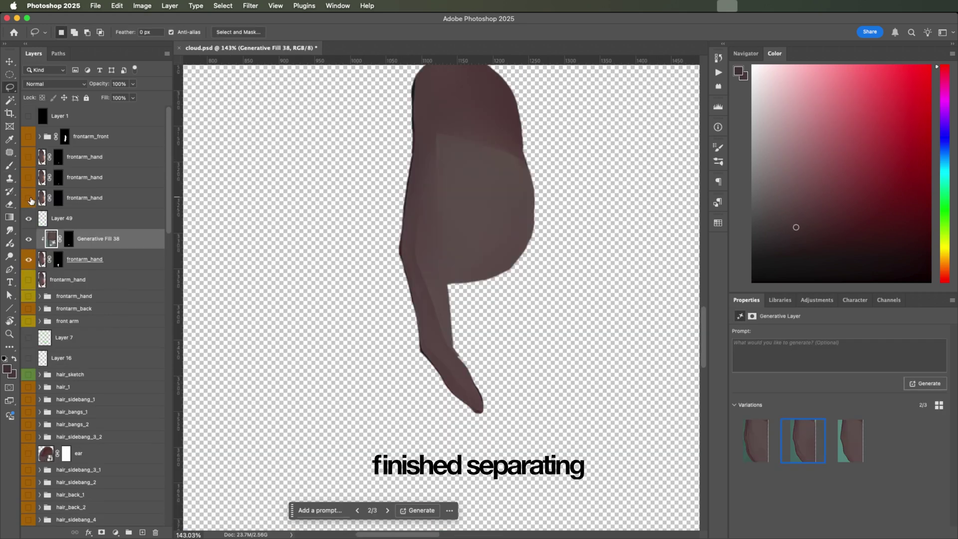
left_click(29, 202)
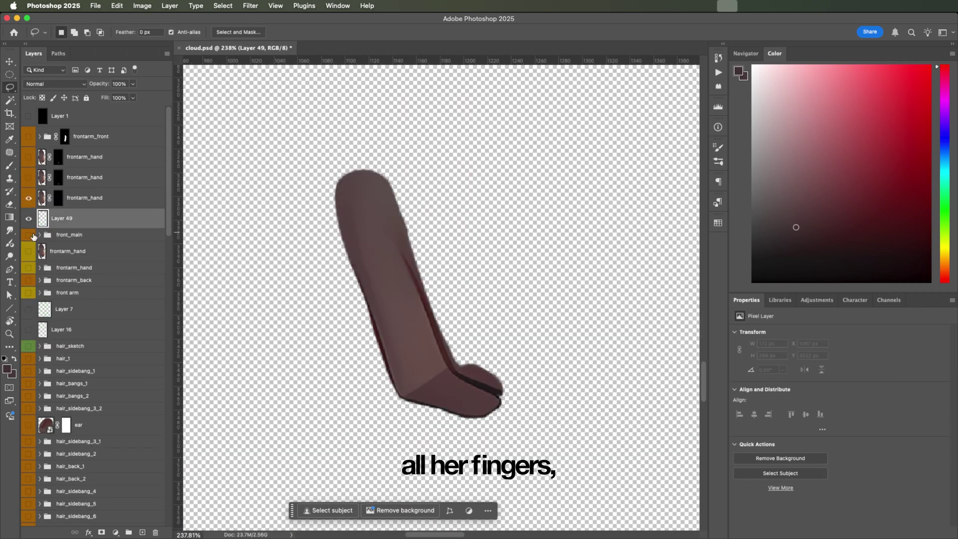
left_click(28, 235)
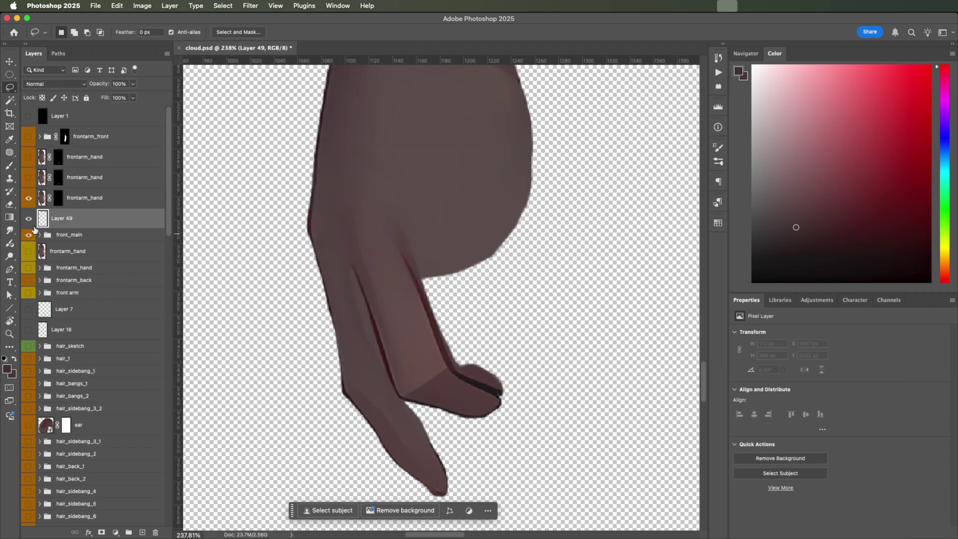
left_click(29, 178)
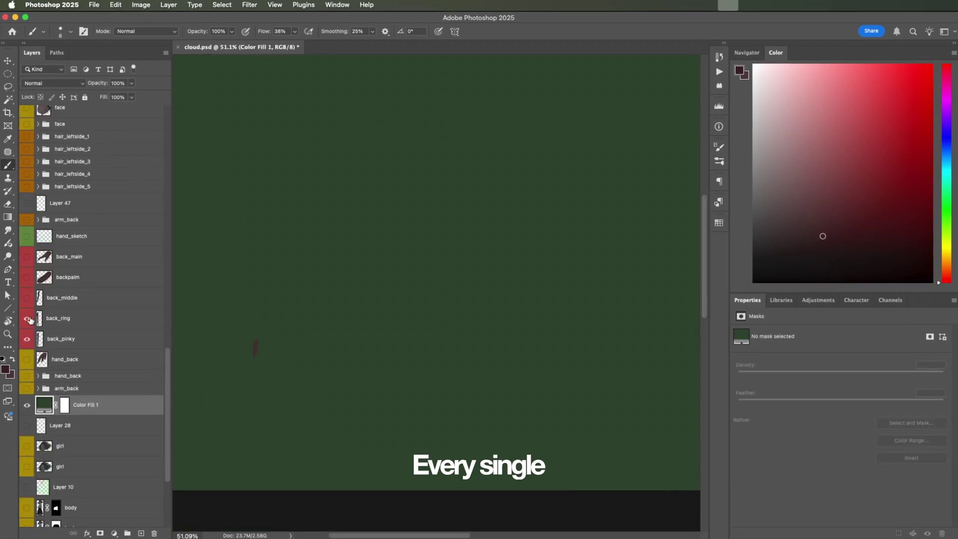
Step: Turn on the back hand, hair_leftside_1–4, skirt, shirt, neck and eyebrow_back layers
left_click_drag(21, 339, 25, 256)
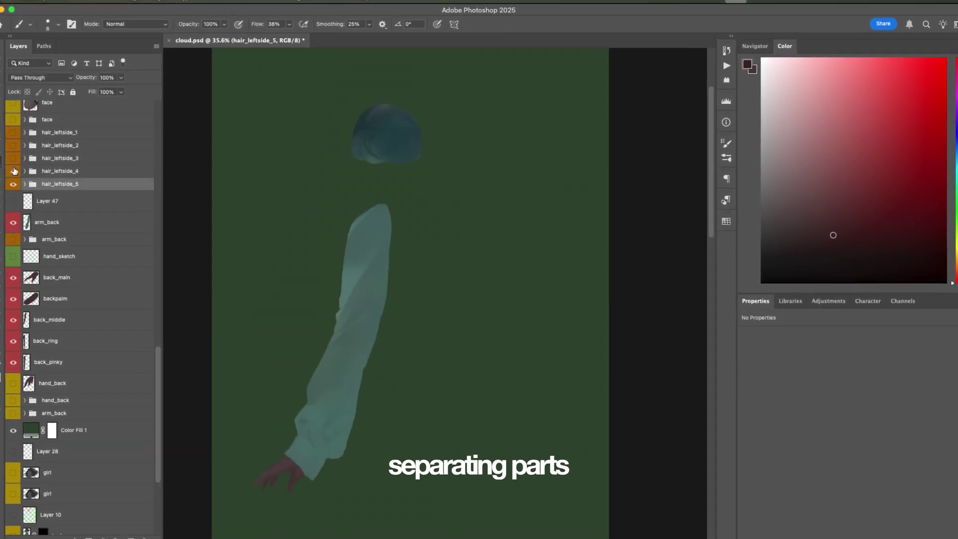
left_click_drag(14, 171, 13, 132)
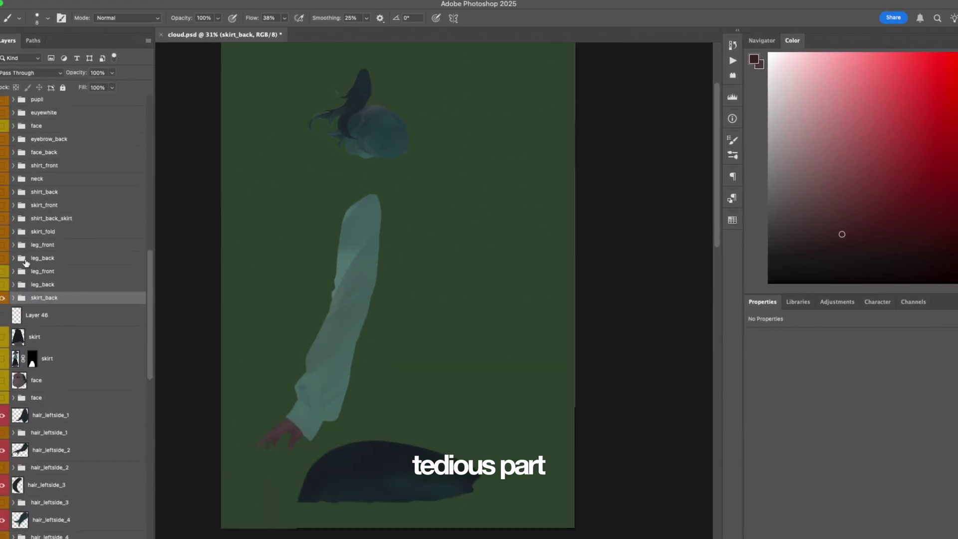
left_click(9, 245)
left_click_drag(1, 244, 1, 95)
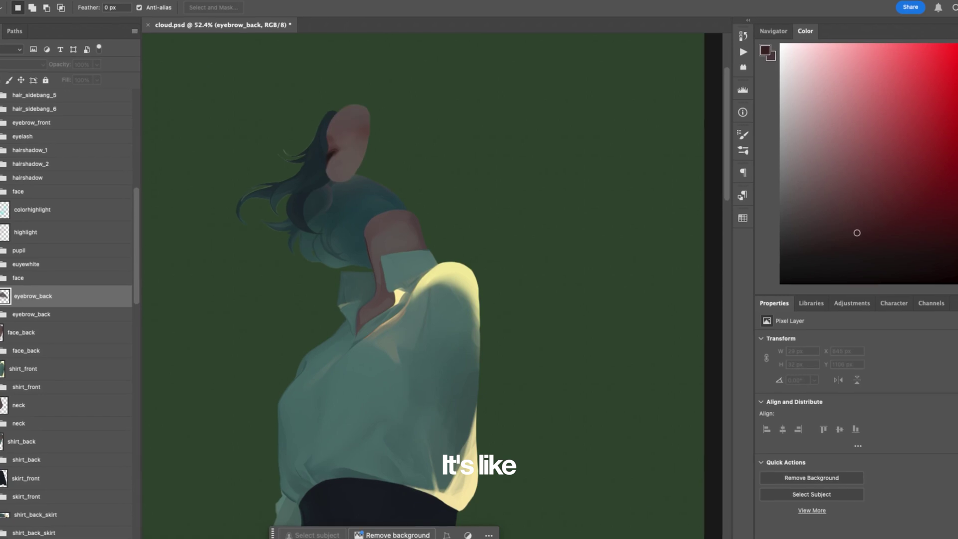
left_click(1, 296)
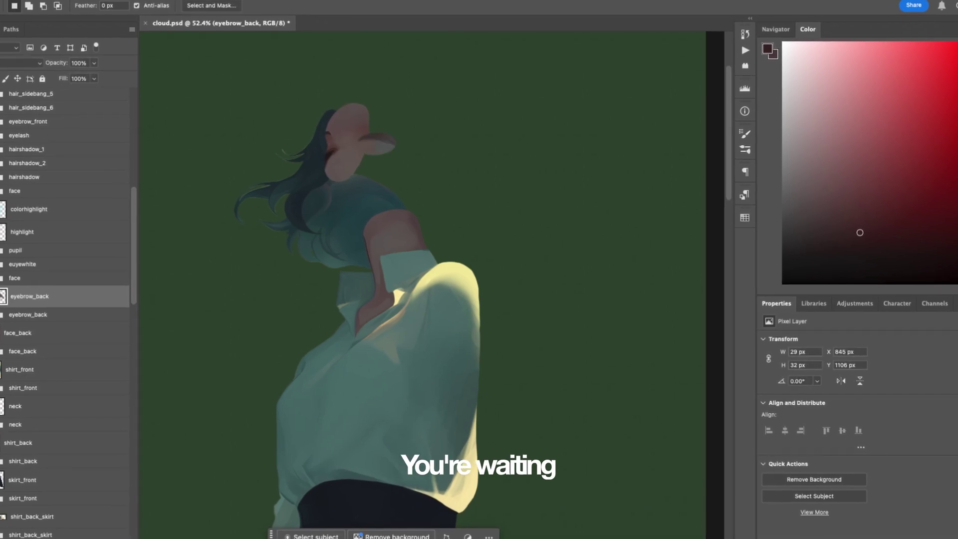
left_click_drag(1, 94, 1, 88)
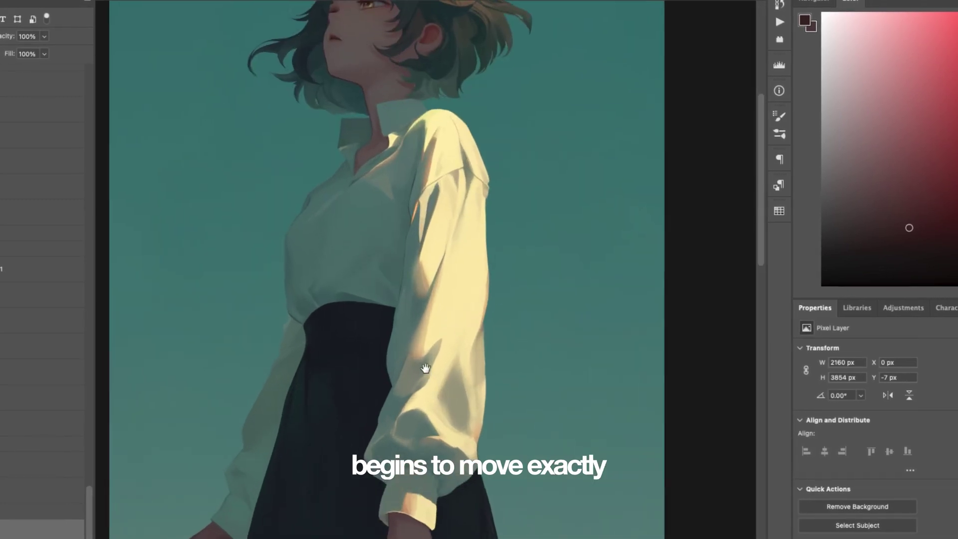
Step: Zoom out to view the whole reassembled girl against the teal gradient background
scroll(425, 368, "down", 5)
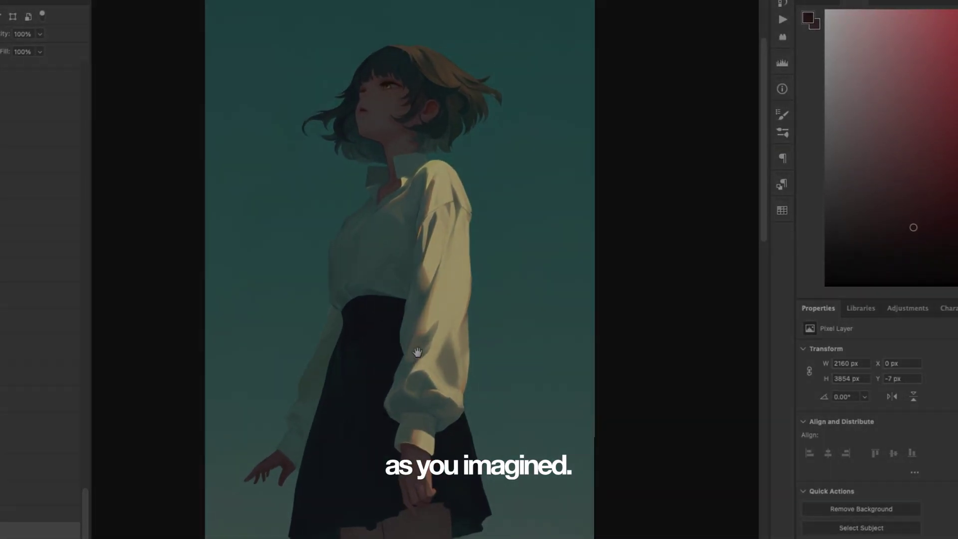